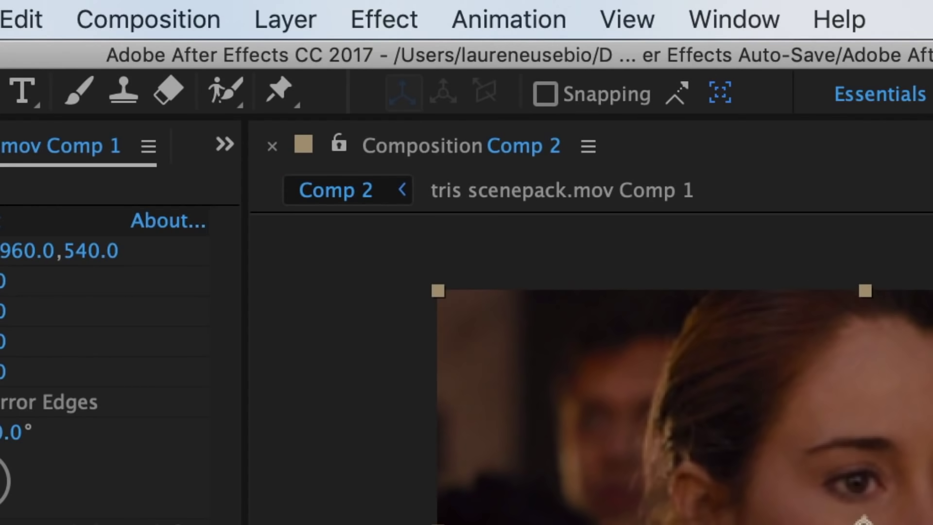
Review the advanced motion blur settings in Comp 2's Composition Settings
{"action": "left_click", "coordinate": [161, 17]}
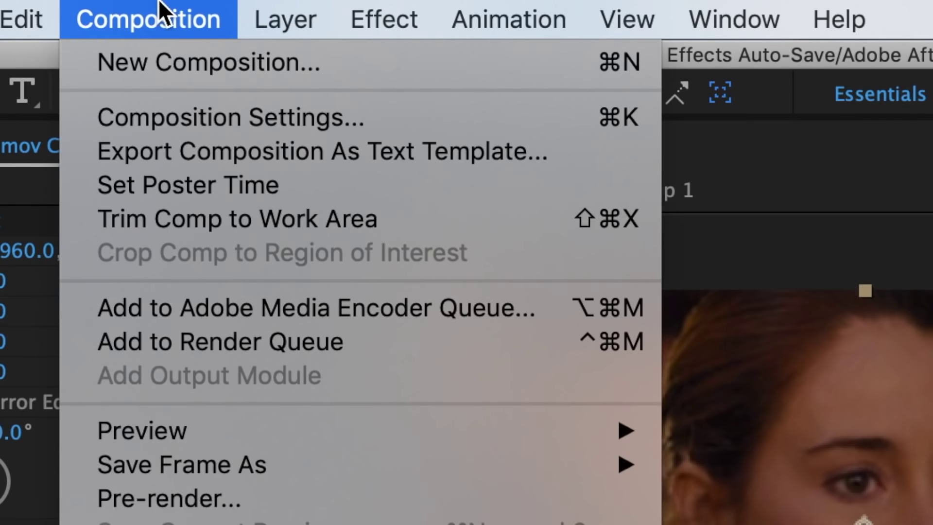
{"action": "left_click", "coordinate": [183, 120]}
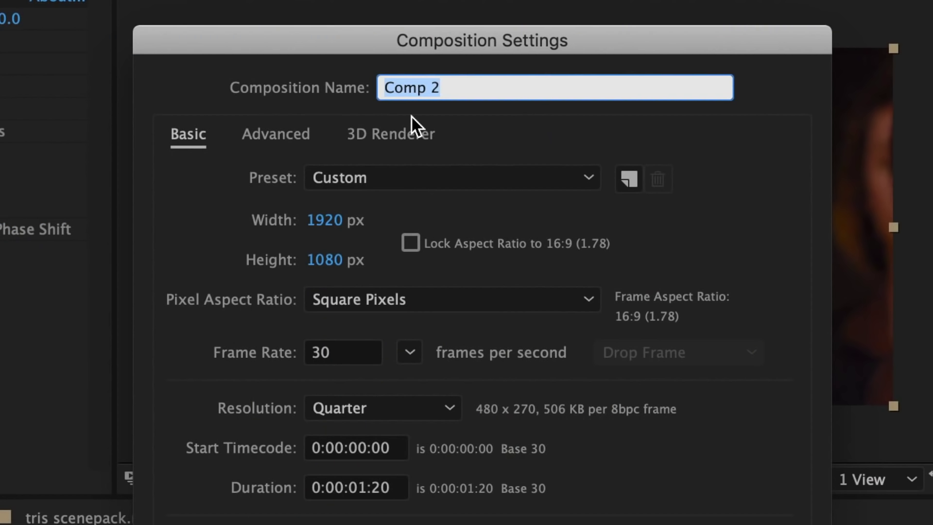
{"action": "left_click", "coordinate": [289, 136]}
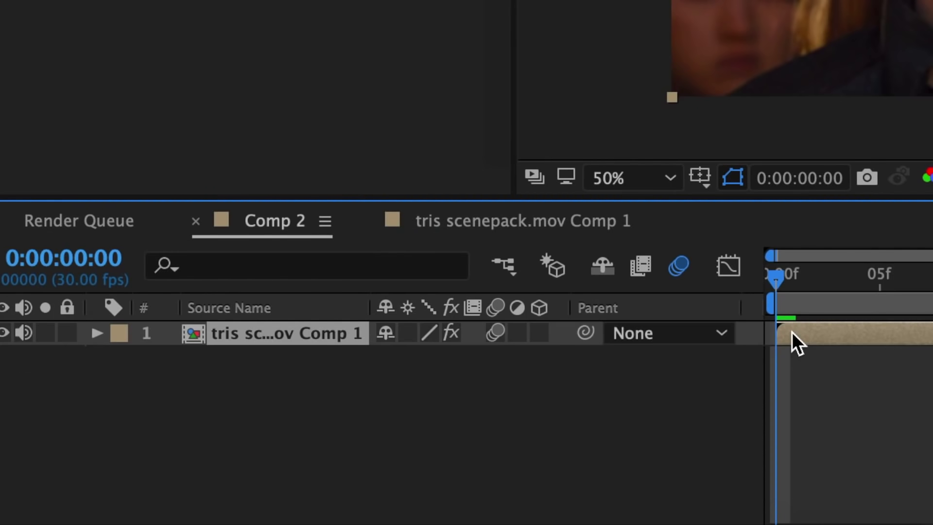
Keyframe Position at 0f with Y 540, then set Y to 640 at 2f
{"action": "key", "text": "p"}
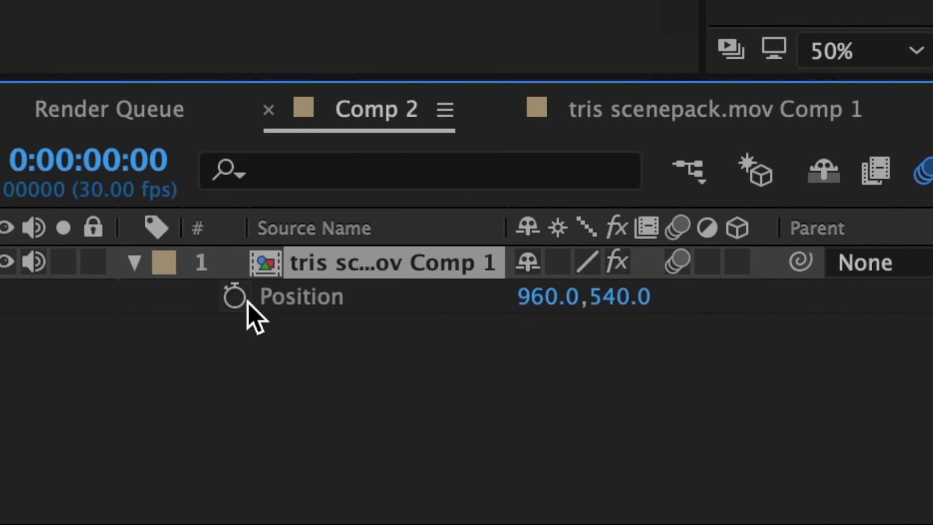
{"action": "left_click", "coordinate": [235, 297]}
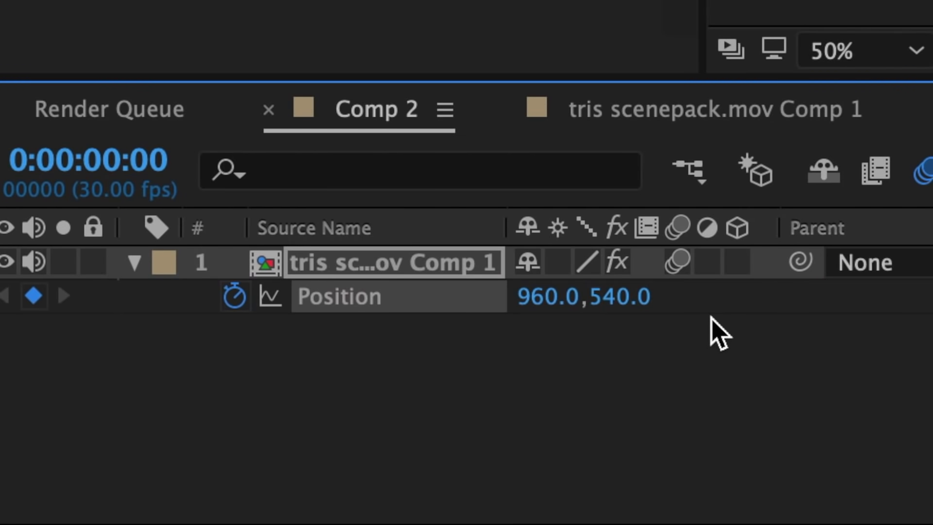
{"action": "left_click_drag", "start_coordinate": [275, 192], "coordinate": [307, 196]}
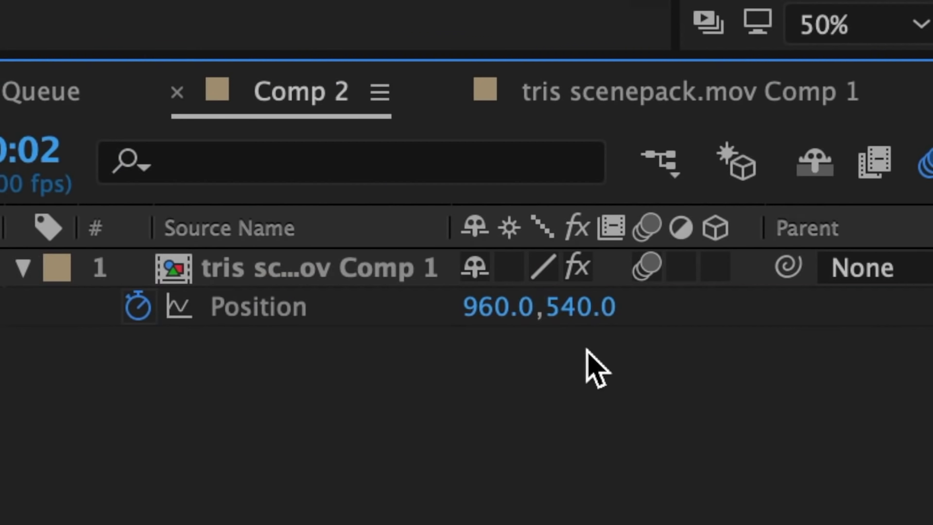
{"action": "left_click", "coordinate": [590, 310]}
{"action": "type", "text": "640"}
{"action": "key", "text": "Return"}
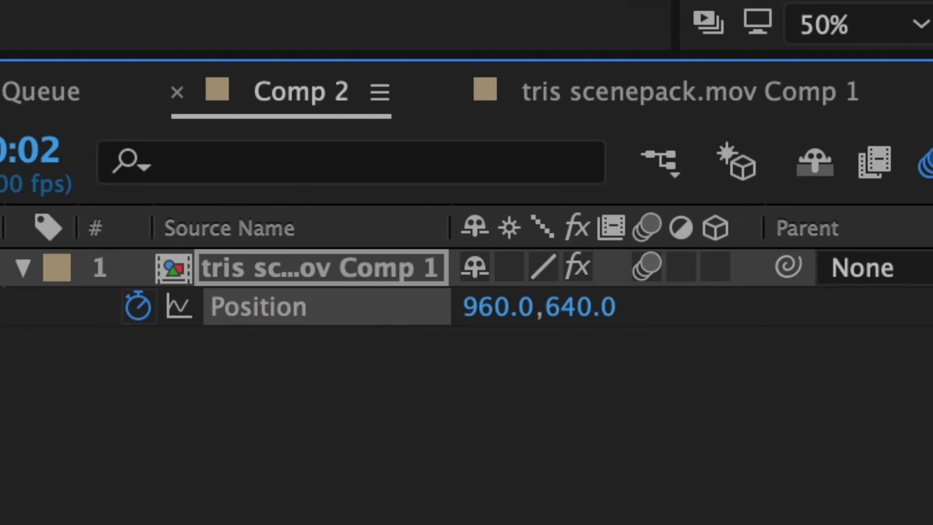
Add Position keyframes with Y 500 at 9f and Y 560 at 16f
{"action": "left_click_drag", "start_coordinate": [311, 190], "coordinate": [510, 210]}
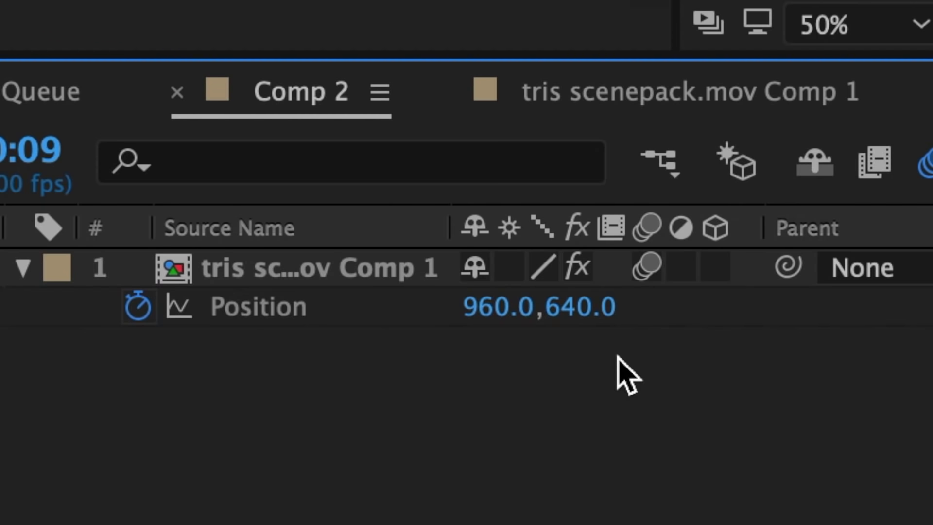
{"action": "left_click", "coordinate": [581, 307]}
{"action": "type", "text": "500"}
{"action": "key", "text": "Return"}
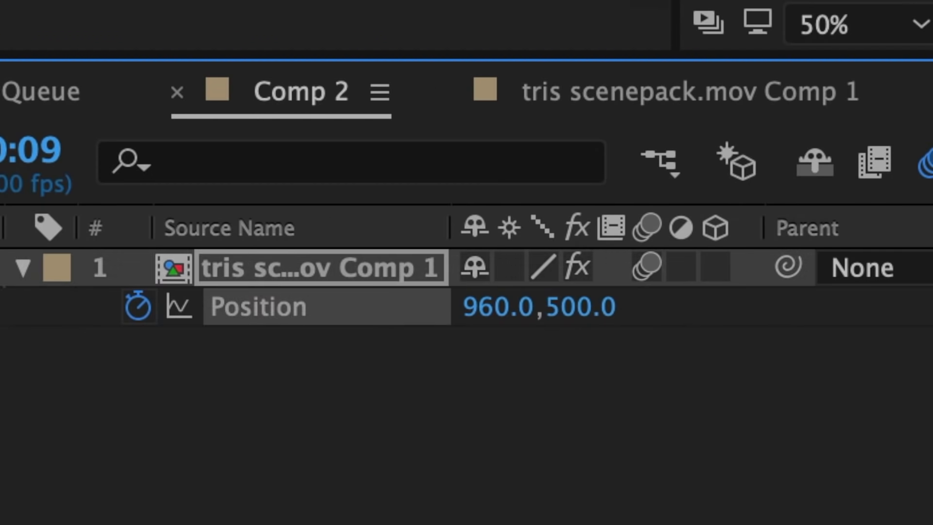
{"action": "left_click_drag", "start_coordinate": [438, 216], "coordinate": [579, 237]}
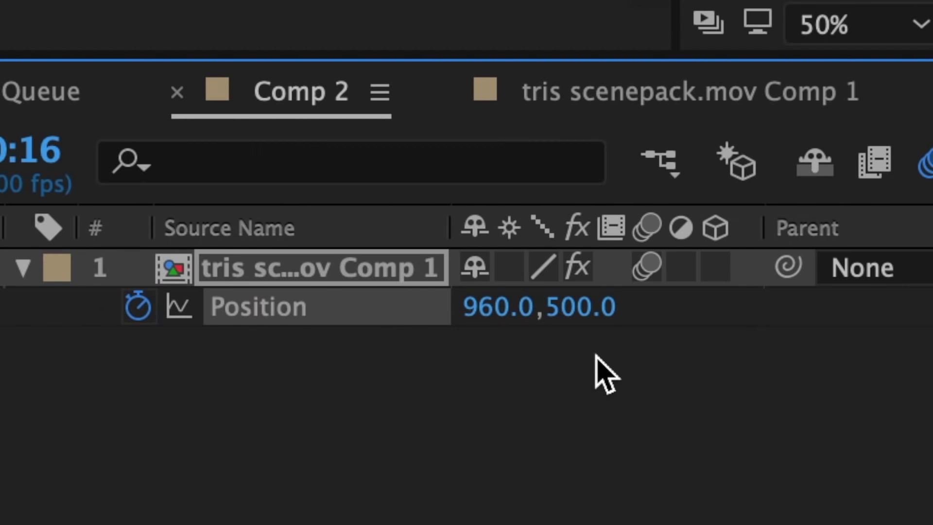
{"action": "left_click", "coordinate": [588, 307]}
{"action": "type", "text": "560"}
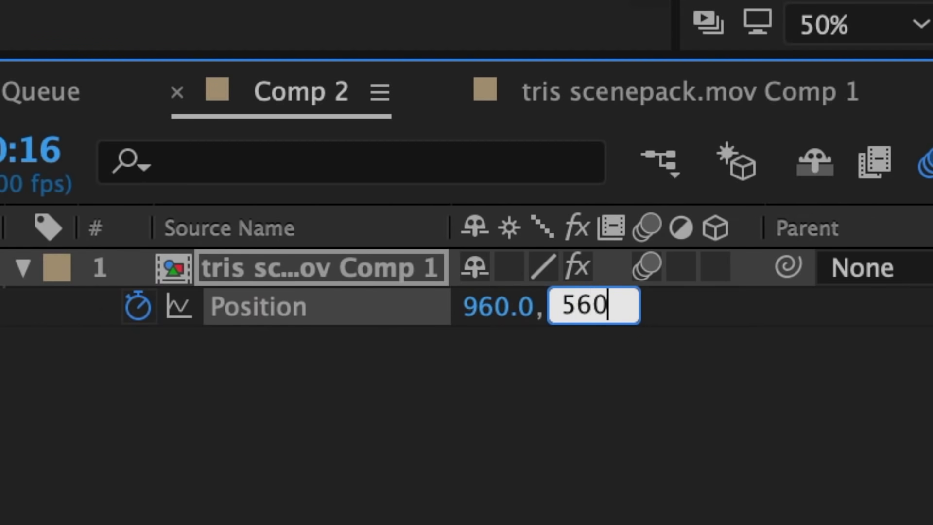
{"action": "key", "text": "Return"}
Return Y to 540 at 25f and Easy Ease all five Position keyframes
{"action": "left_click_drag", "start_coordinate": [571, 228], "coordinate": [813, 250]}
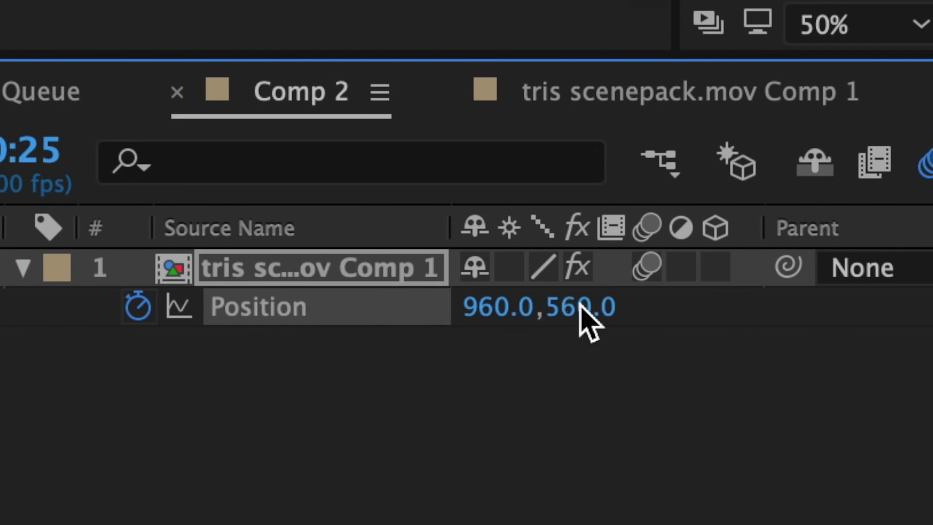
{"action": "left_click", "coordinate": [583, 307]}
{"action": "type", "text": "540"}
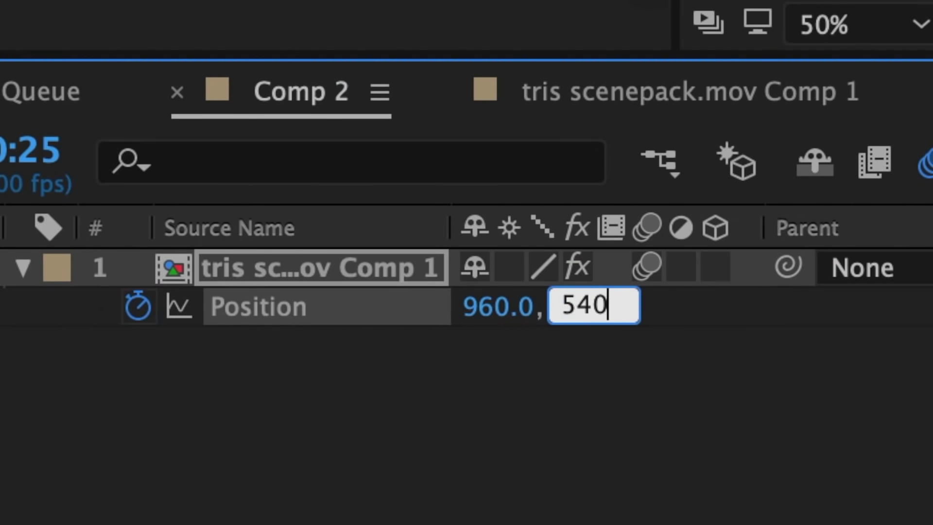
{"action": "key", "text": "Return"}
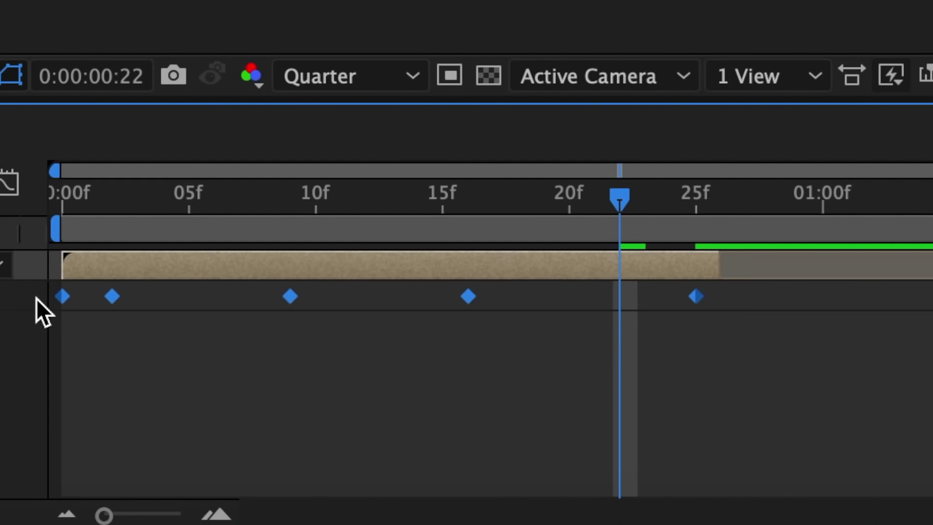
{"action": "right_click", "coordinate": [63, 298]}
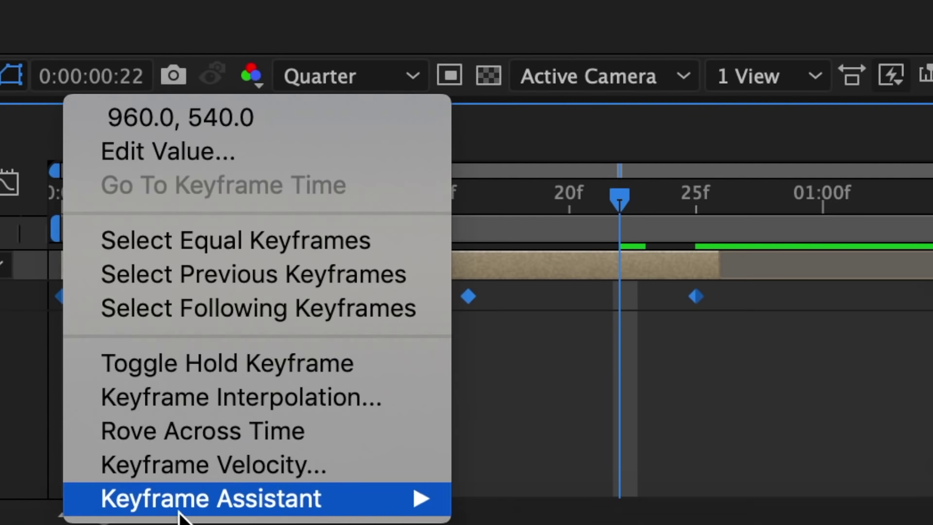
{"action": "mouse_move", "coordinate": [235, 500]}
{"action": "left_click", "coordinate": [603, 299]}
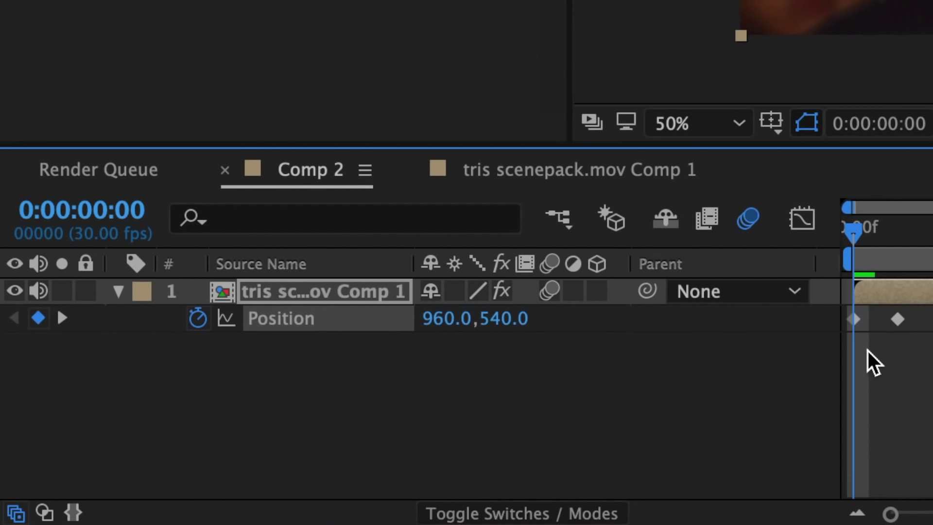
{"action": "key", "text": "r"}
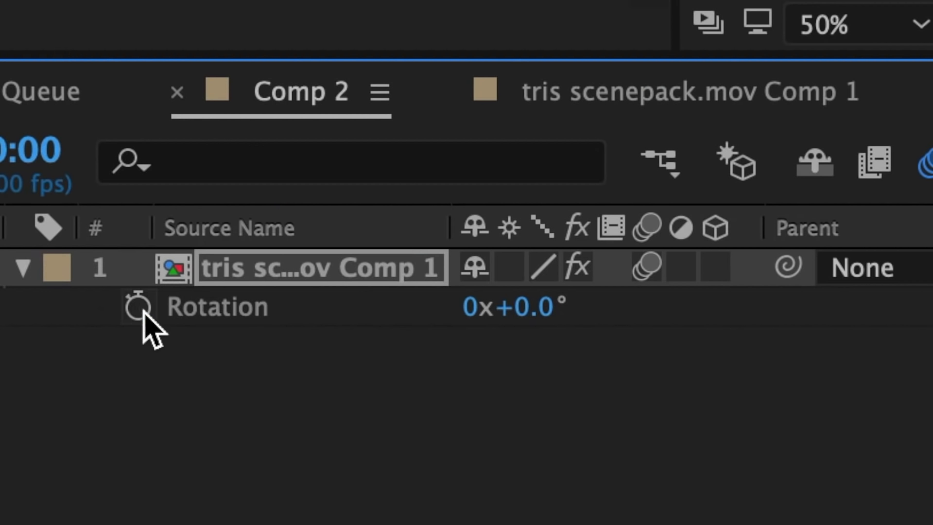
Keyframe Rotation at 0° on 0f, 6° at 3f and -2° at 12f
{"action": "left_click", "coordinate": [198, 318]}
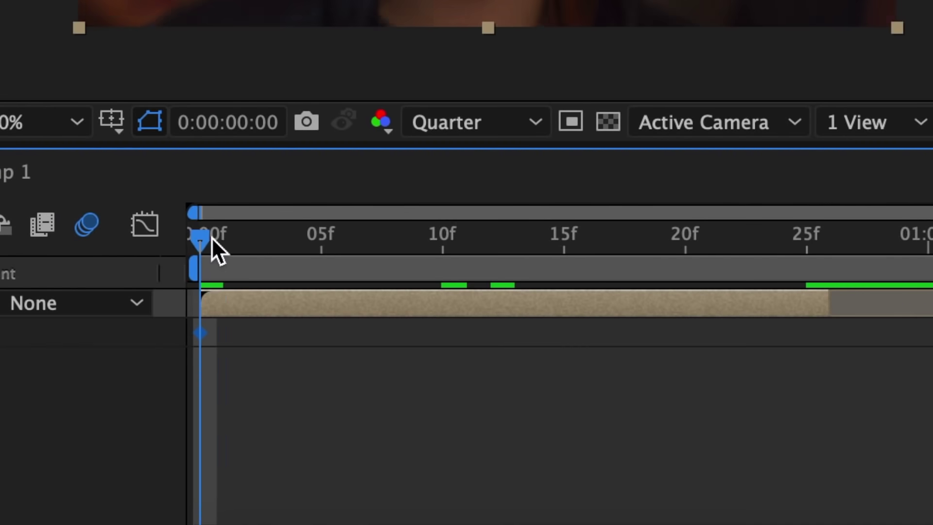
{"action": "left_click_drag", "start_coordinate": [212, 246], "coordinate": [273, 250]}
{"action": "left_click", "coordinate": [541, 310]}
{"action": "type", "text": "6"}
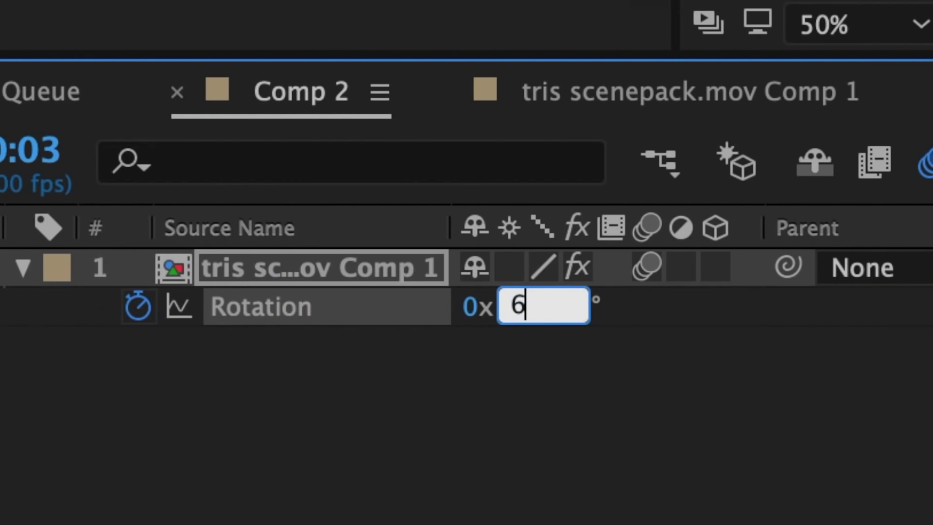
{"action": "key", "text": "Return"}
{"action": "left_click_drag", "start_coordinate": [270, 241], "coordinate": [493, 257]}
{"action": "left_click", "coordinate": [549, 307]}
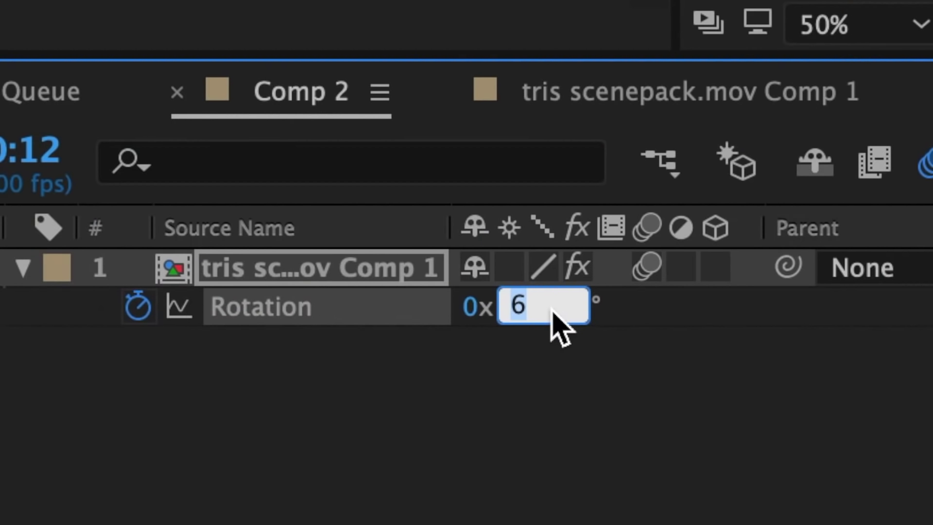
{"action": "type", "text": "-2"}
{"action": "key", "text": "Return"}
Return Rotation to 0° at 22f and Easy Ease all four Rotation keyframes
{"action": "left_click_drag", "start_coordinate": [491, 240], "coordinate": [734, 251]}
{"action": "left_click", "coordinate": [542, 306]}
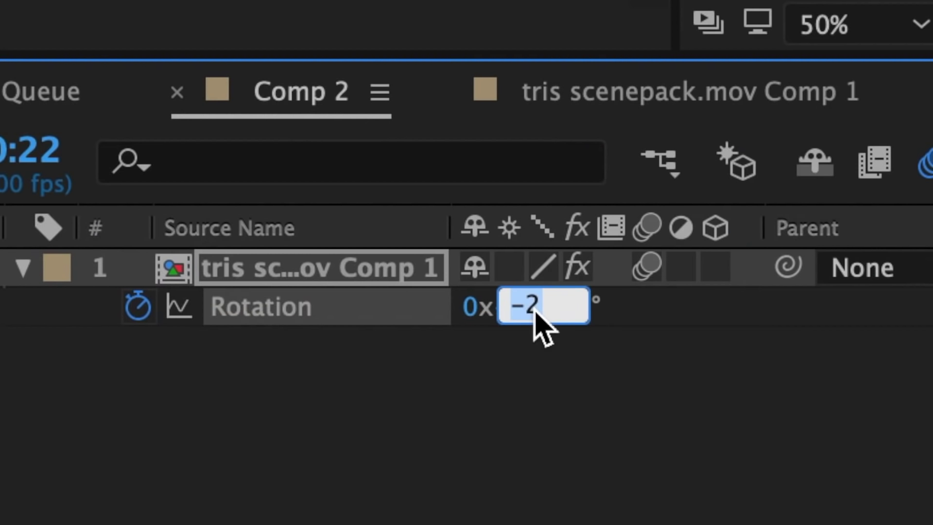
{"action": "type", "text": "0"}
{"action": "key", "text": "Return"}
{"action": "left_click_drag", "start_coordinate": [707, 336], "coordinate": [4, 299]}
{"action": "right_click", "coordinate": [63, 293]}
{"action": "mouse_move", "coordinate": [317, 460]}
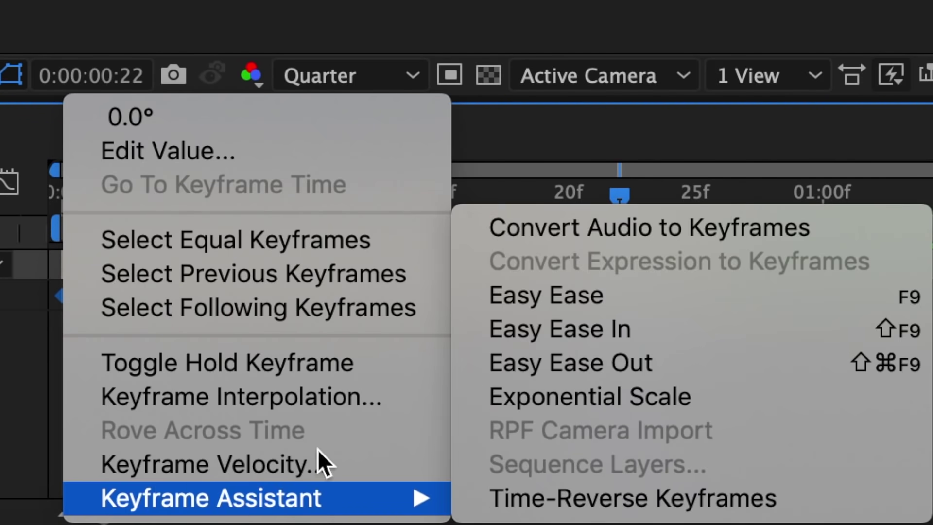
{"action": "left_click", "coordinate": [545, 293]}
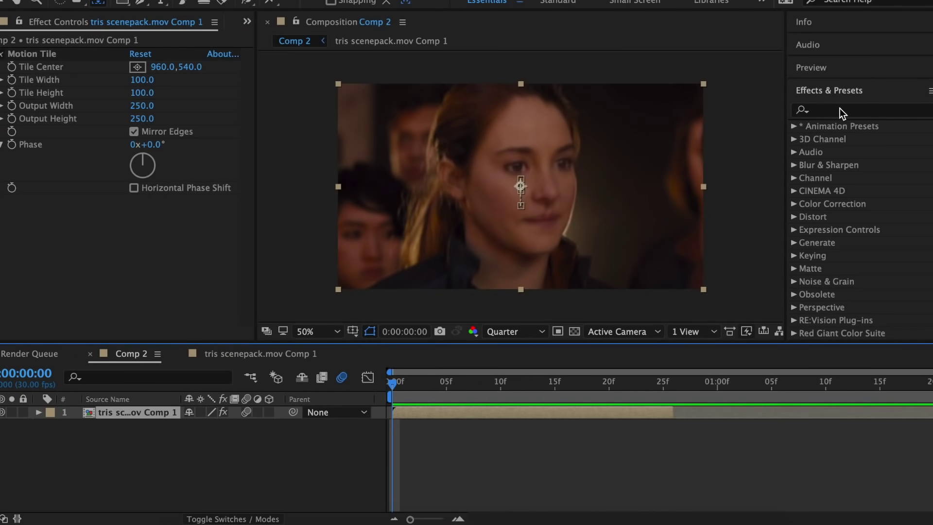
Apply the Warp effect to the comp layer with the Squeeze warp style
{"action": "left_click", "coordinate": [841, 109]}
{"action": "type", "text": "warp"}
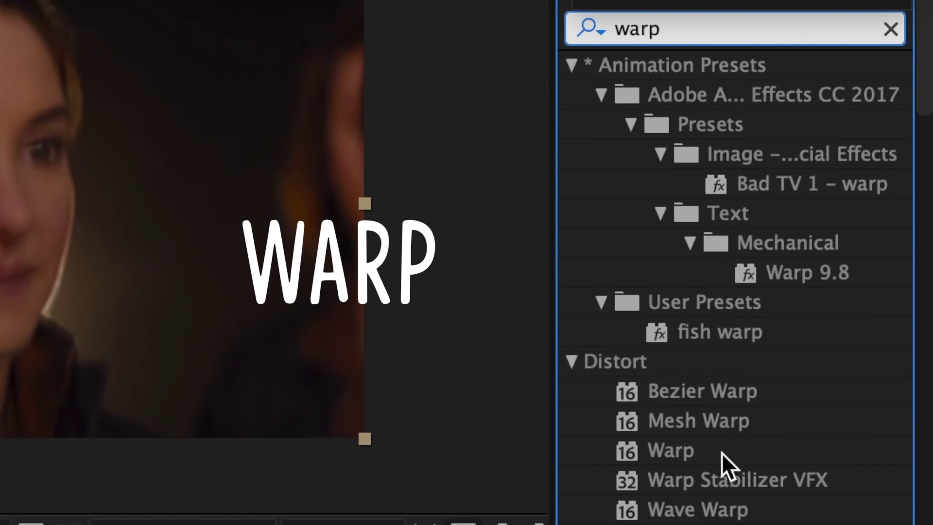
{"action": "left_click_drag", "start_coordinate": [721, 452], "coordinate": [359, 485]}
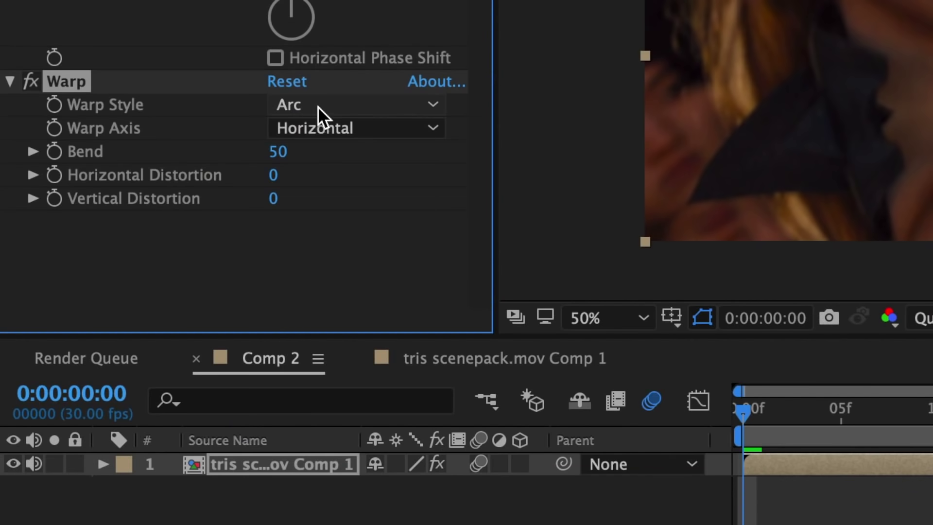
{"action": "left_click", "coordinate": [317, 106]}
{"action": "left_click", "coordinate": [344, 491]}
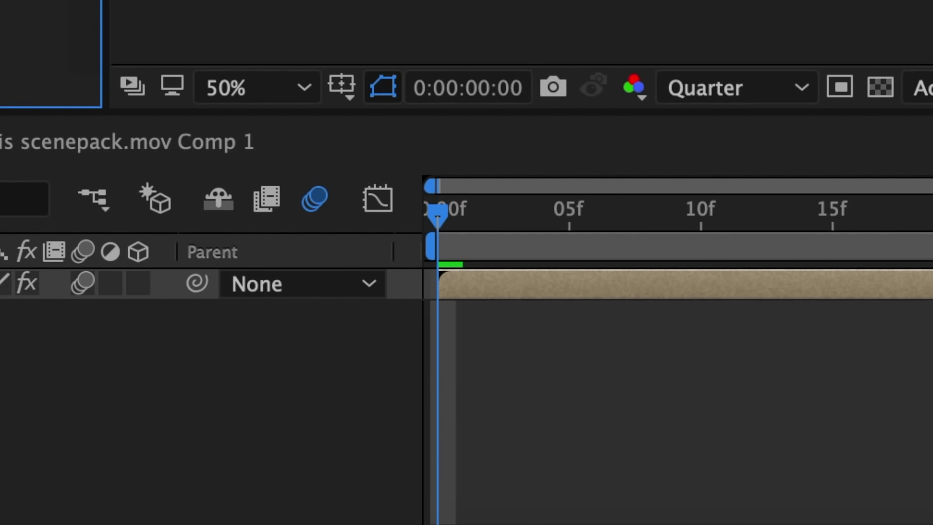
Keyframe Warp Bend at 0 on the first frame, then 25 a frame later
{"action": "left_click", "coordinate": [84, 243]}
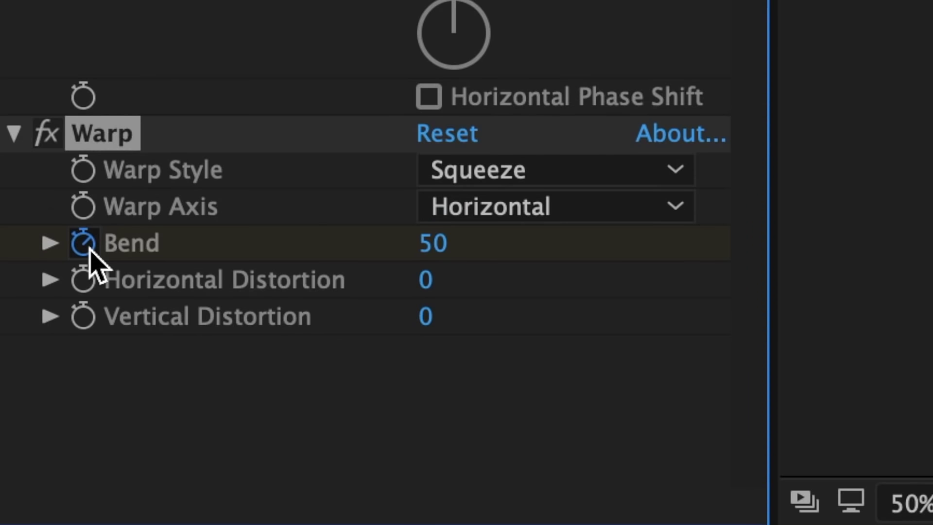
{"action": "left_click", "coordinate": [431, 243]}
{"action": "type", "text": "0"}
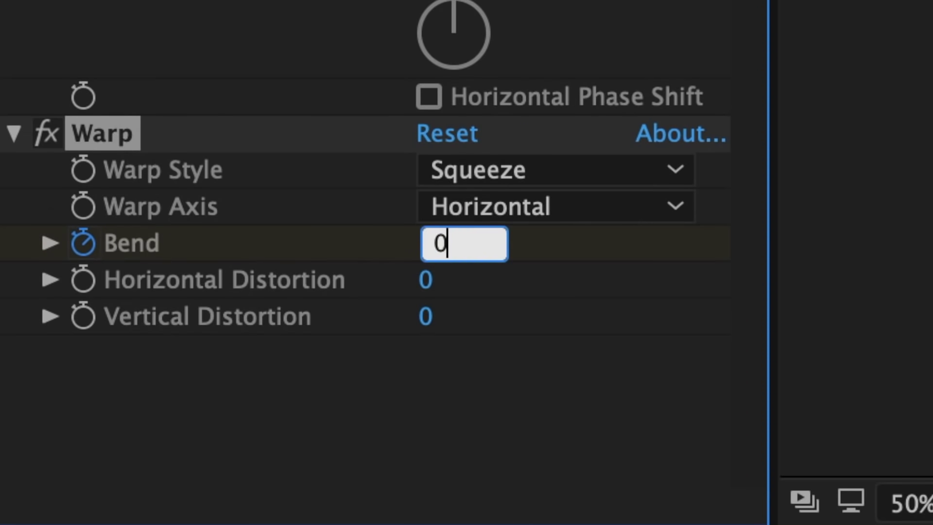
{"action": "key", "text": "Return"}
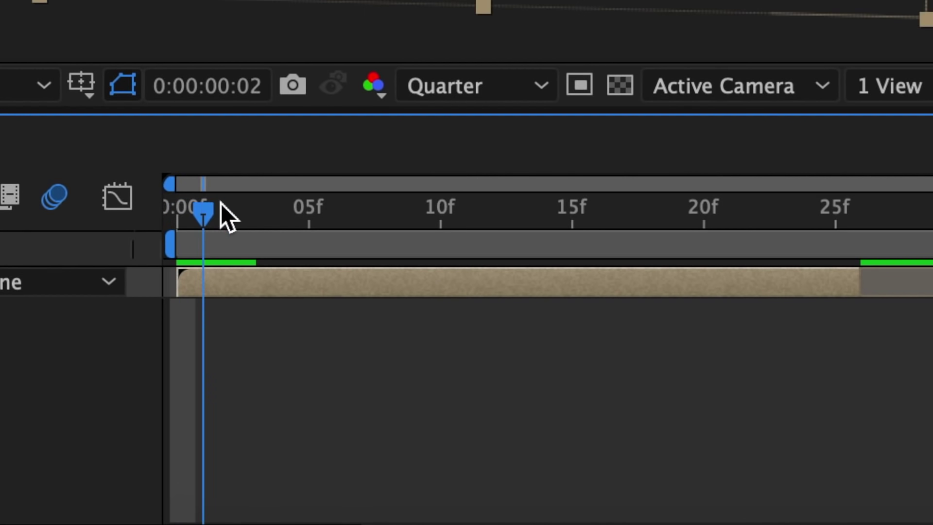
{"action": "left_click", "coordinate": [222, 203]}
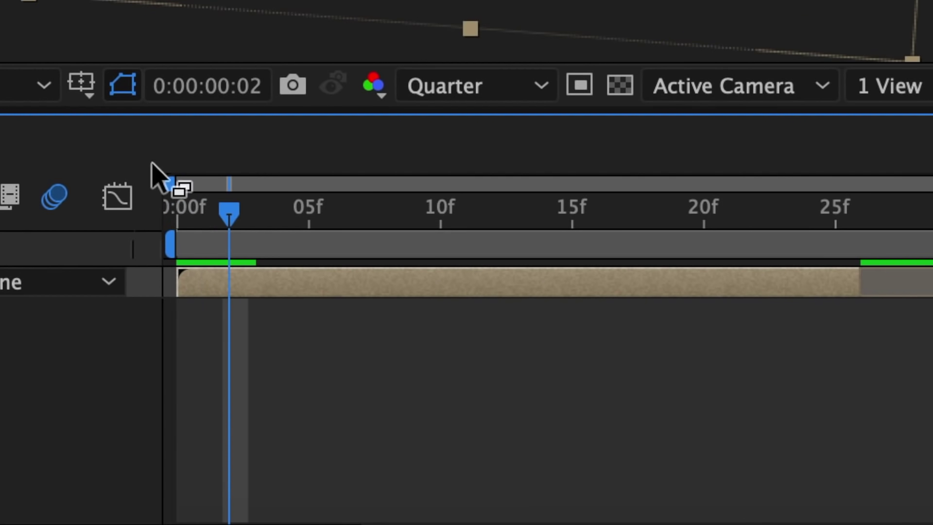
{"action": "left_click", "coordinate": [437, 242]}
{"action": "type", "text": "25"}
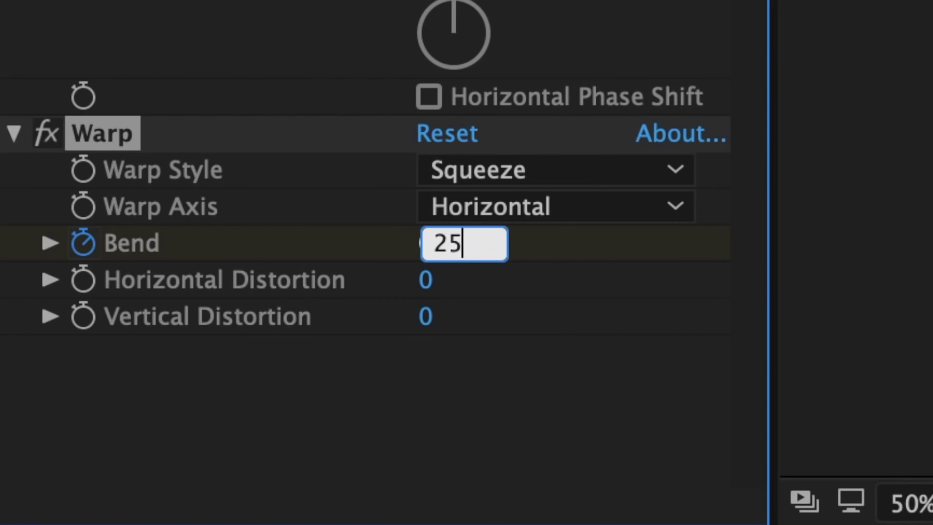
{"action": "key", "text": "Return"}
Add a Bend keyframe of -10 six frames later
{"action": "left_click", "coordinate": [258, 209]}
{"action": "left_click", "coordinate": [282, 210]}
{"action": "left_click", "coordinate": [305, 212]}
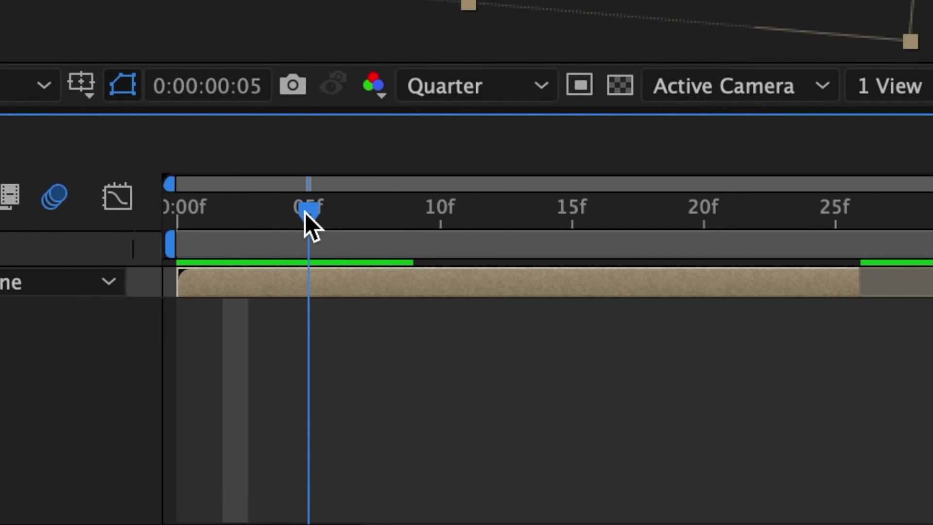
{"action": "left_click", "coordinate": [330, 212]}
{"action": "left_click", "coordinate": [357, 213]}
{"action": "left_click", "coordinate": [387, 213]}
{"action": "left_click", "coordinate": [464, 243]}
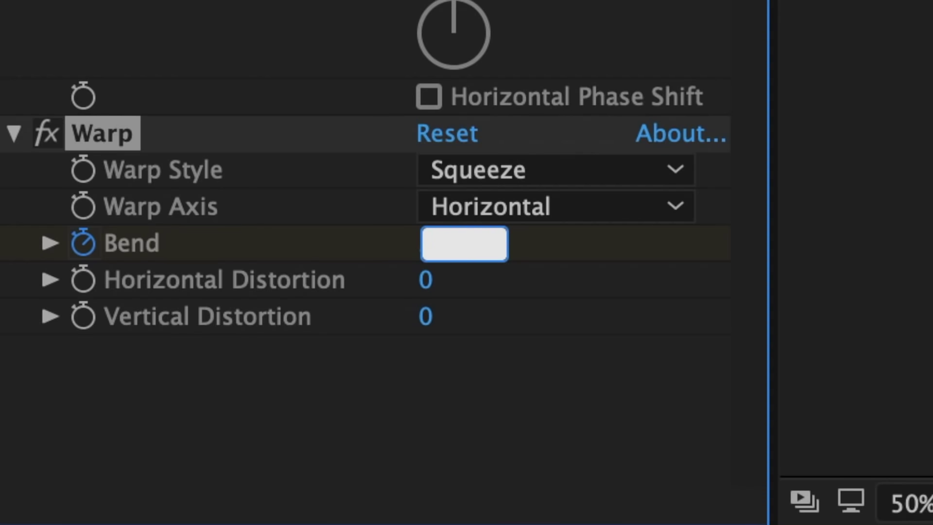
{"action": "type", "text": "-10"}
{"action": "key", "text": "Return"}
Add a Bend keyframe of 5 six frames further on
{"action": "left_click", "coordinate": [426, 208]}
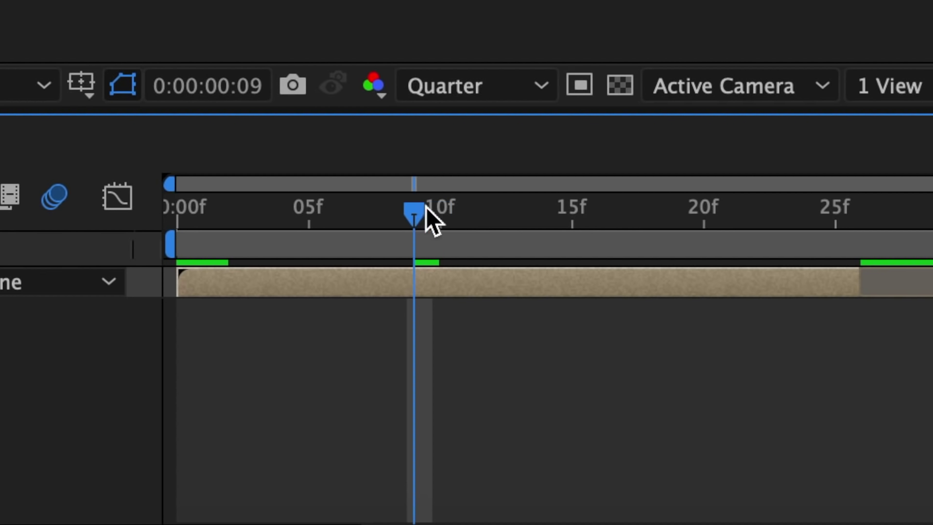
{"action": "left_click", "coordinate": [450, 208]}
{"action": "left_click", "coordinate": [479, 209]}
{"action": "left_click", "coordinate": [497, 212]}
{"action": "left_click", "coordinate": [517, 215]}
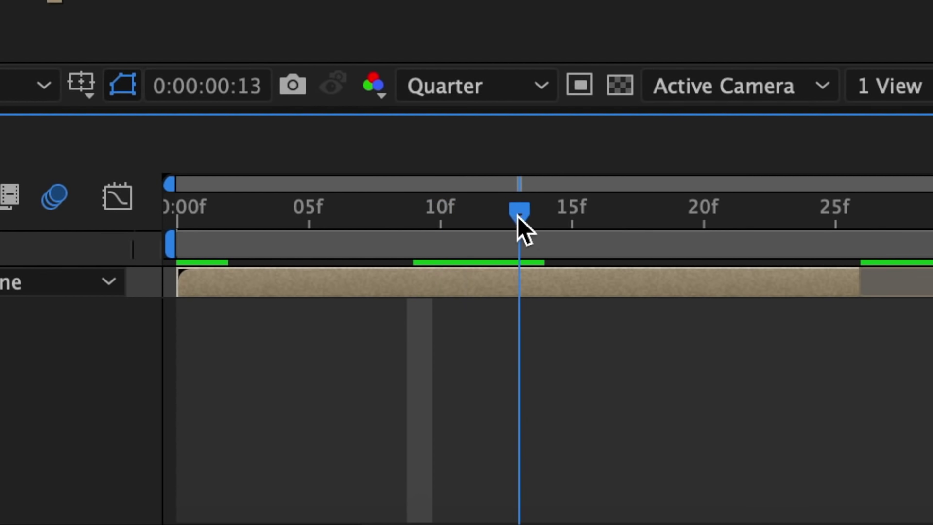
{"action": "left_click", "coordinate": [540, 219]}
{"action": "left_click", "coordinate": [455, 254]}
{"action": "type", "text": "5"}
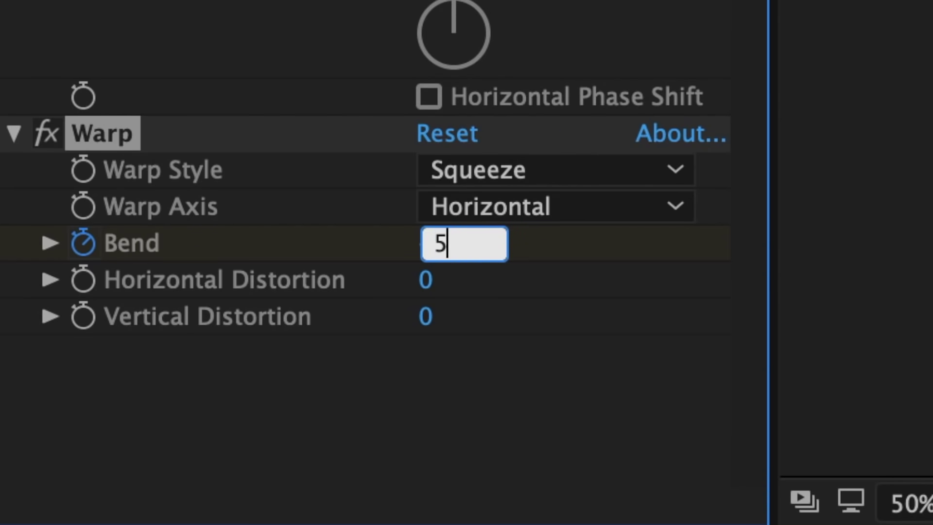
{"action": "key", "text": "Return"}
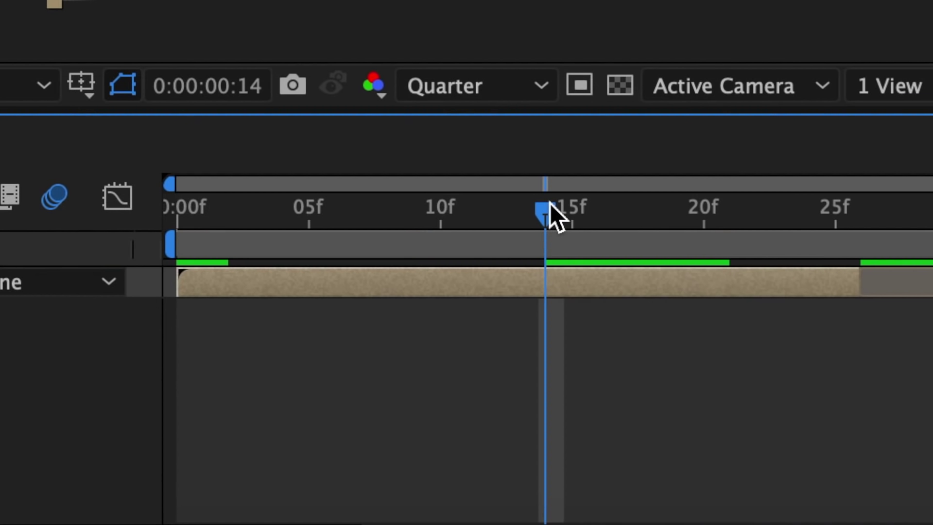
Settle Bend back at 0 five frames later
{"action": "left_click", "coordinate": [580, 203]}
{"action": "left_click", "coordinate": [598, 203]}
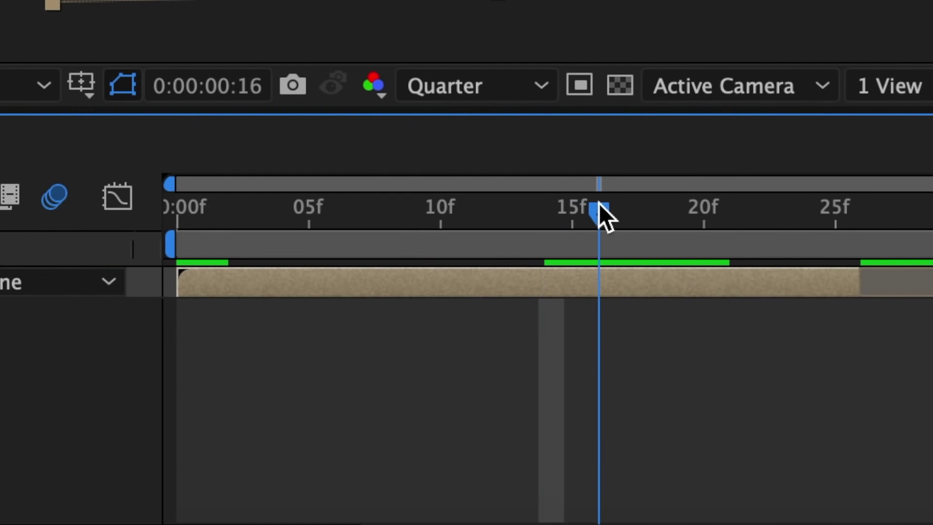
{"action": "left_click", "coordinate": [617, 203]}
{"action": "left_click", "coordinate": [652, 204]}
{"action": "left_click", "coordinate": [675, 205]}
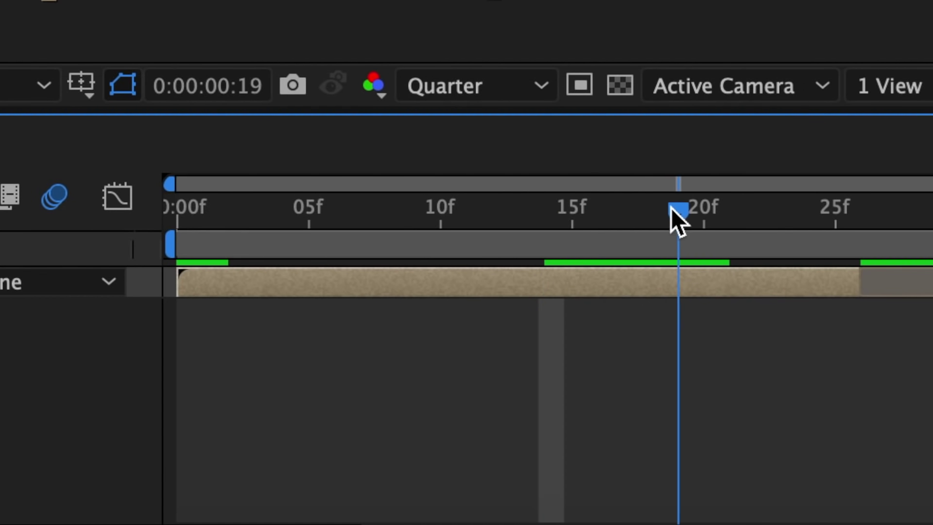
{"action": "left_click", "coordinate": [427, 242]}
{"action": "type", "text": "0"}
{"action": "key", "text": "Return"}
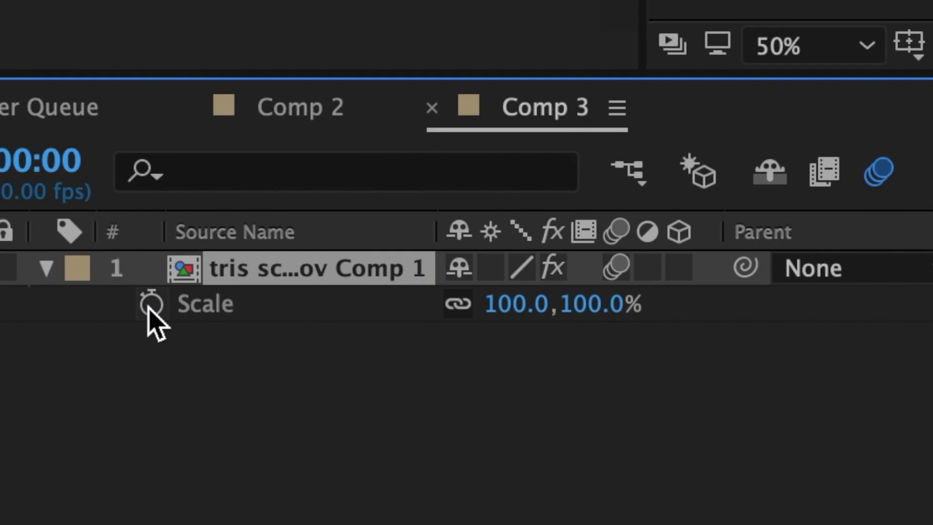
Keyframe horizontal Scale at 80 on frame 0, then 130 at frame 2
{"action": "left_click", "coordinate": [150, 305]}
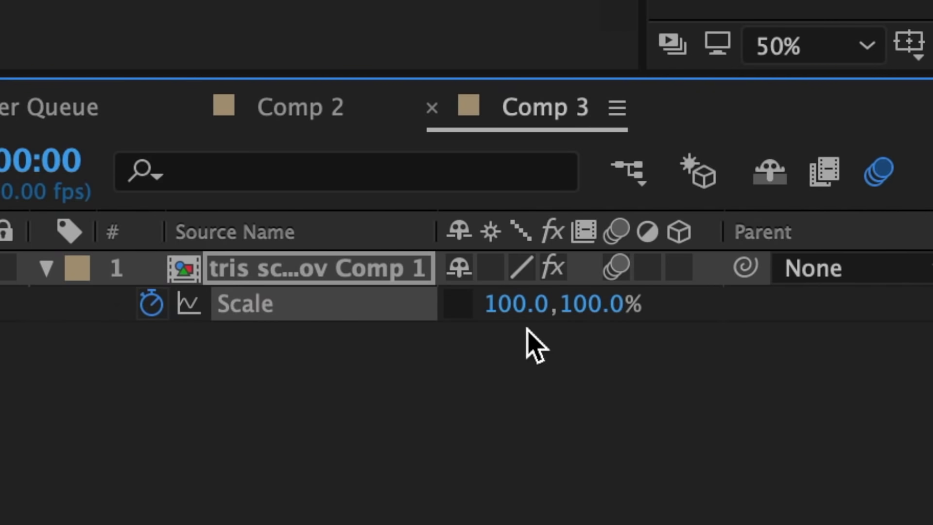
{"action": "left_click", "coordinate": [523, 305]}
{"action": "type", "text": "80"}
{"action": "key", "text": "Return"}
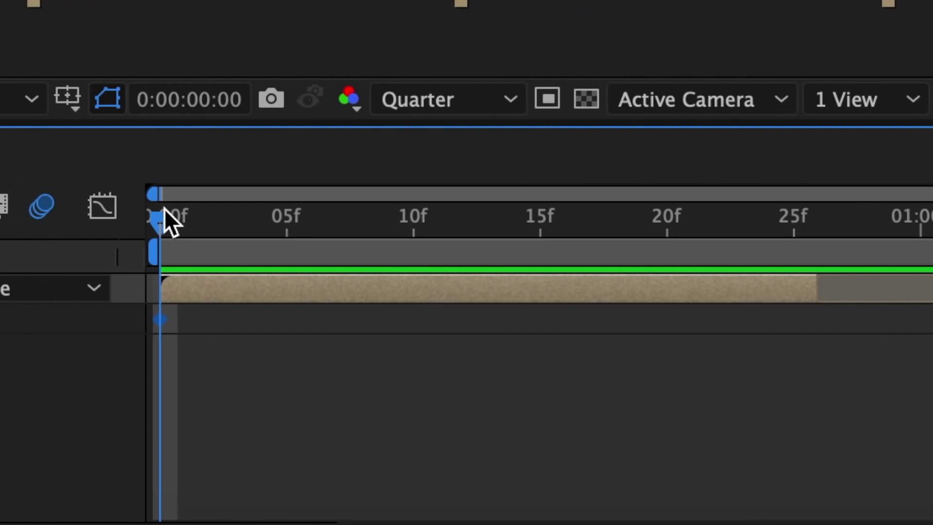
{"action": "left_click_drag", "start_coordinate": [165, 208], "coordinate": [210, 225]}
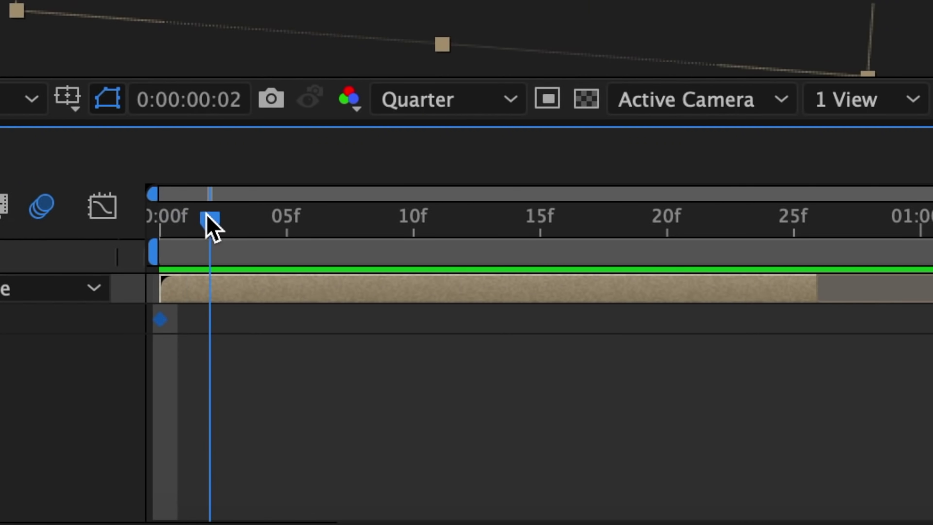
{"action": "left_click", "coordinate": [516, 306]}
{"action": "type", "text": "13"}
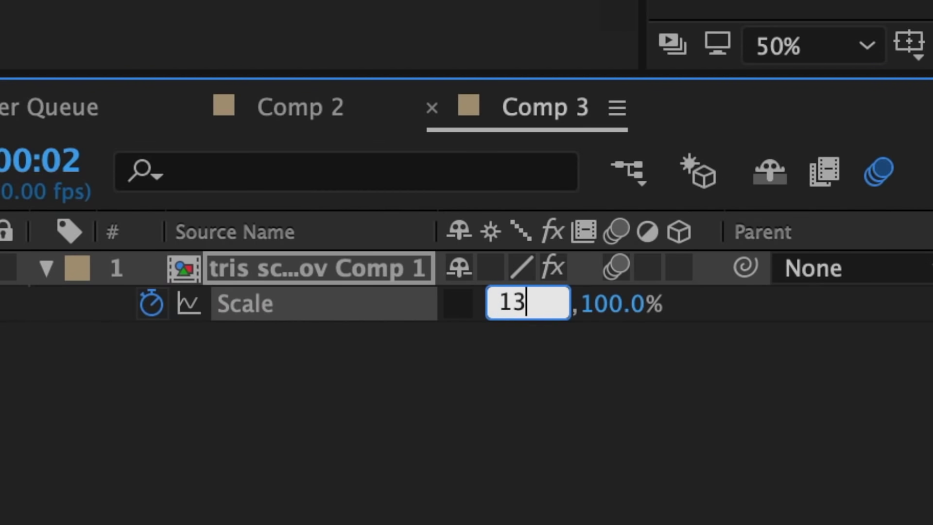
{"action": "type", "text": "0"}
{"action": "key", "text": "Return"}
Add horizontal Scale keyframes of 93, 105 at frame 16, and 100 at frame 24
{"action": "left_click_drag", "start_coordinate": [210, 224], "coordinate": [389, 260]}
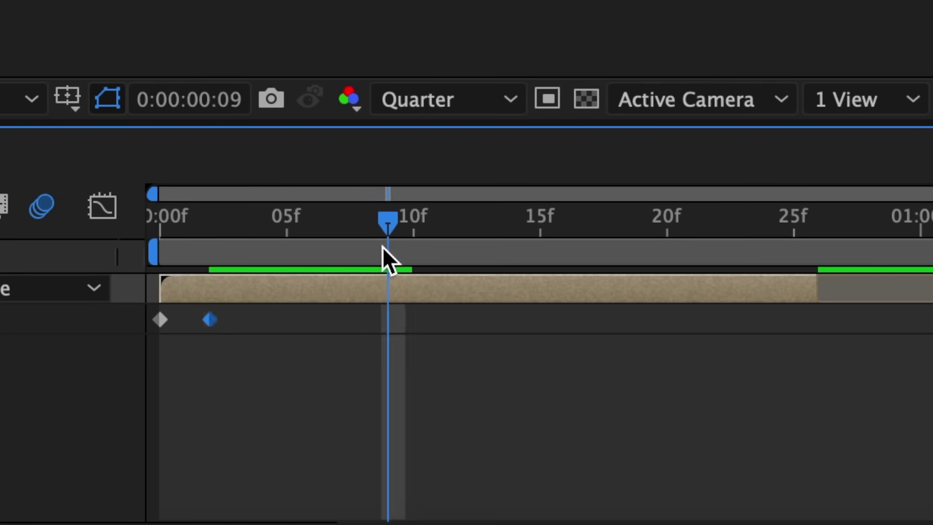
{"action": "left_click", "coordinate": [520, 308]}
{"action": "type", "text": "9"}
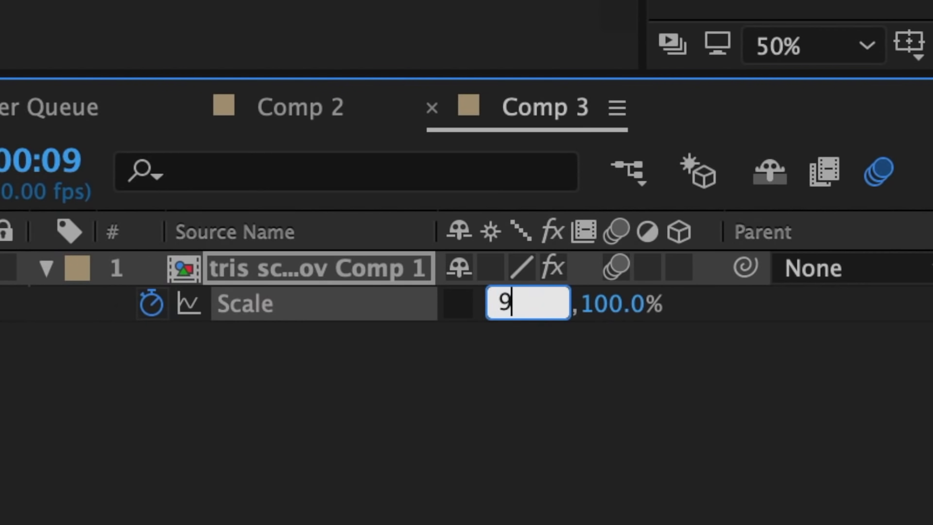
{"action": "key", "text": "Return"}
{"action": "left_click_drag", "start_coordinate": [389, 225], "coordinate": [566, 249]}
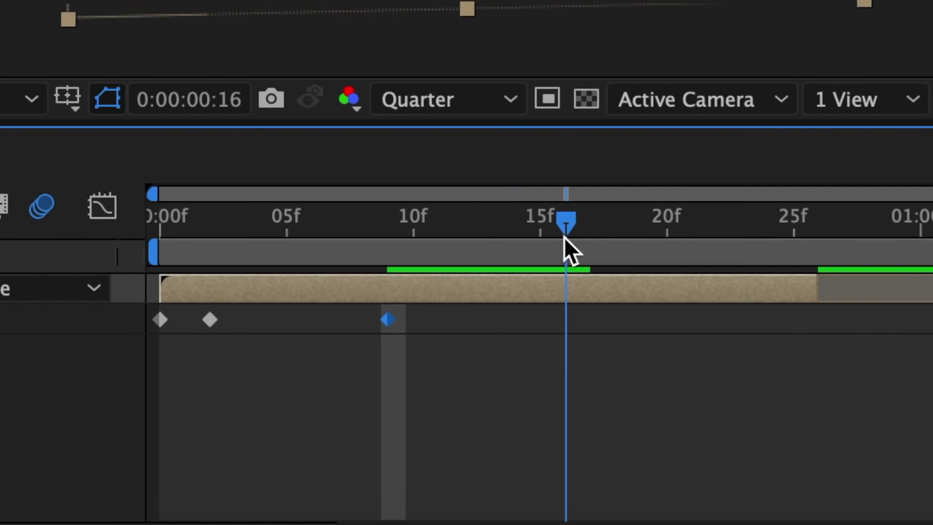
{"action": "left_click", "coordinate": [507, 306]}
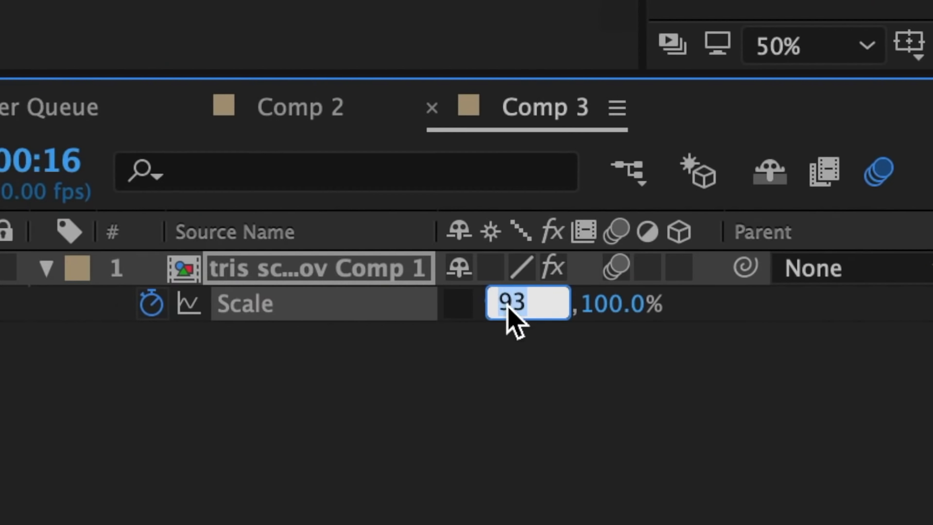
{"action": "type", "text": "105"}
{"action": "key", "text": "Return"}
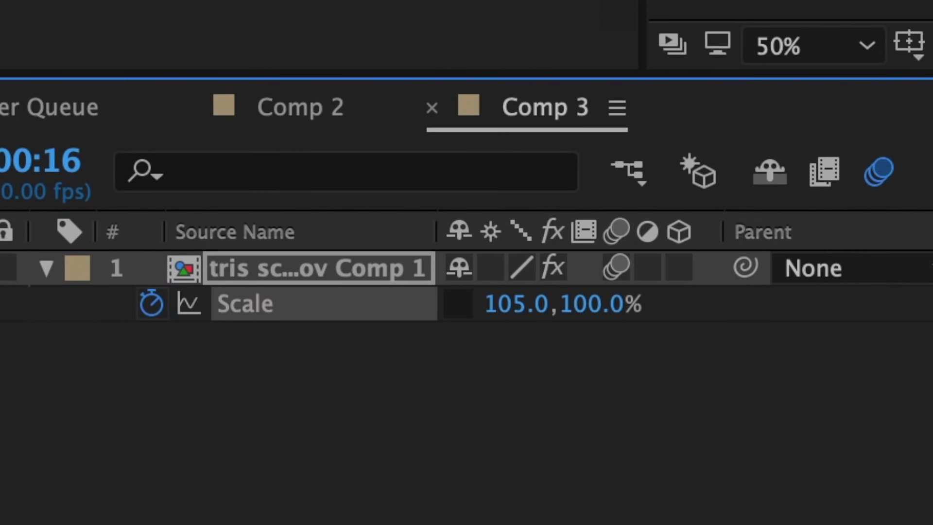
{"action": "left_click_drag", "start_coordinate": [572, 225], "coordinate": [785, 241]}
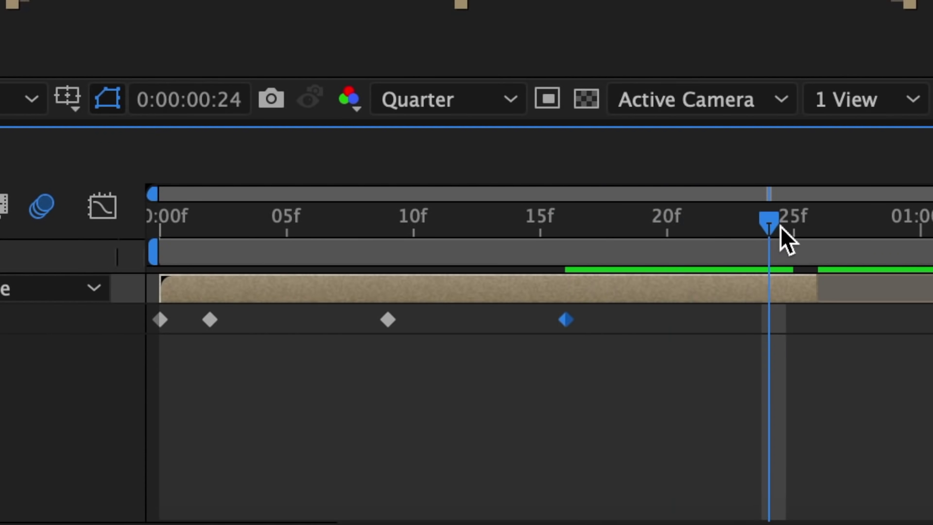
{"action": "left_click", "coordinate": [516, 313]}
{"action": "type", "text": "100"}
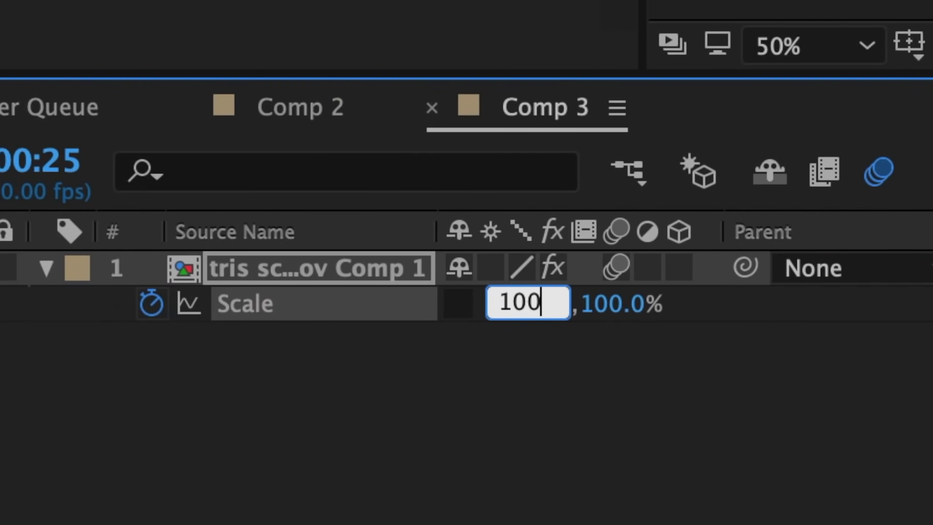
{"action": "key", "text": "Return"}
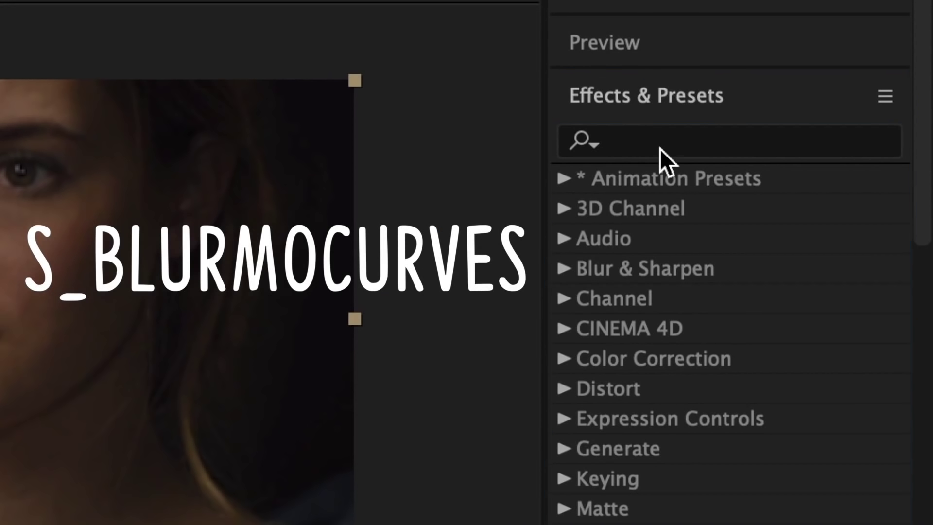
Apply S_BlurMoCurves and keyframe Shift X, setting 200 at frame 1
{"action": "left_click", "coordinate": [660, 149]}
{"action": "type", "text": "blur"}
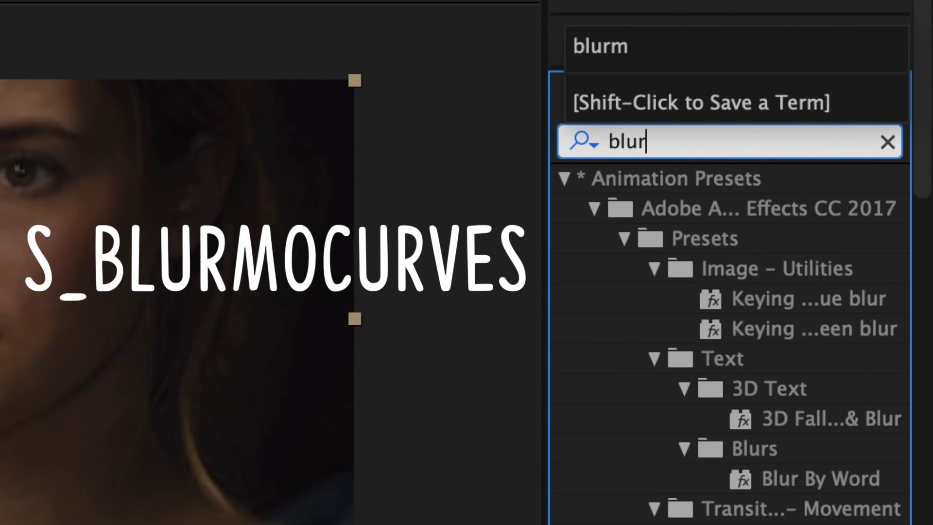
{"action": "type", "text": "m"}
{"action": "left_click_drag", "start_coordinate": [261, 476], "coordinate": [255, 480]}
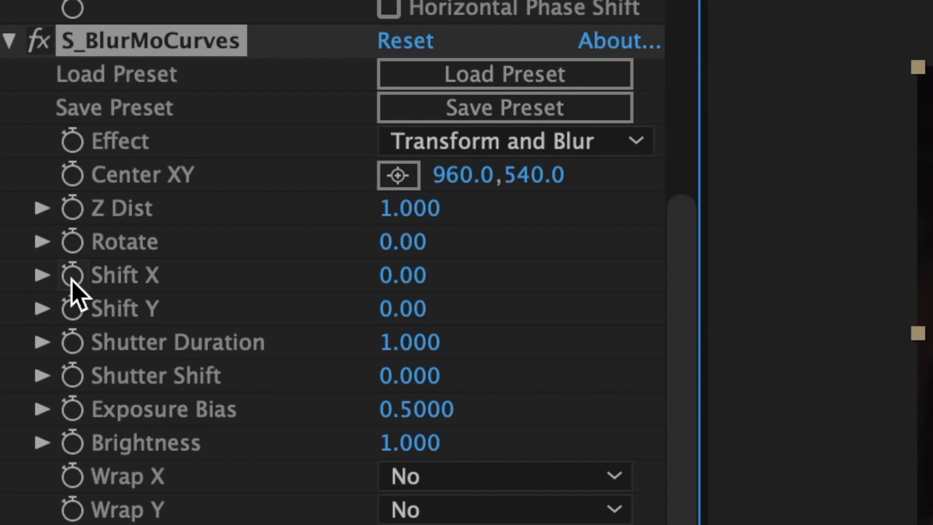
{"action": "left_click", "coordinate": [71, 279]}
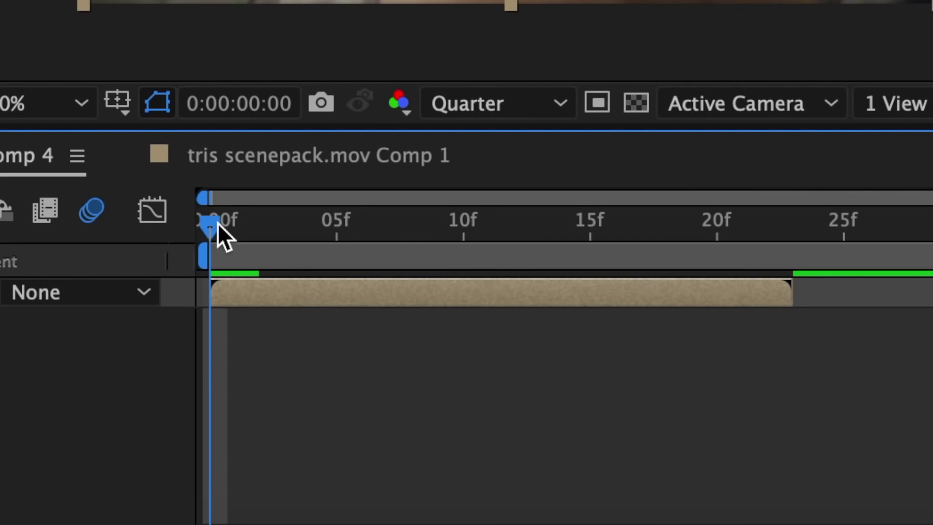
{"action": "left_click_drag", "start_coordinate": [214, 226], "coordinate": [232, 225]}
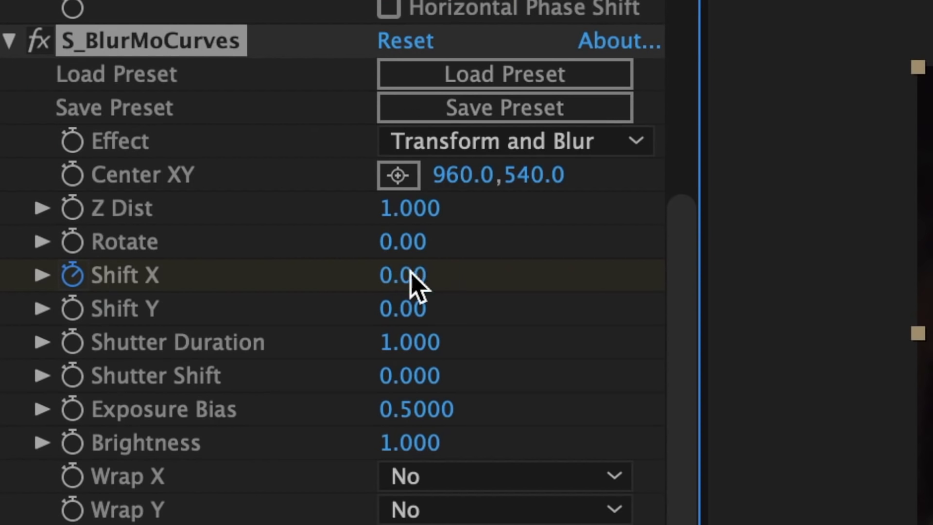
{"action": "left_click", "coordinate": [410, 277]}
{"action": "type", "text": "200"}
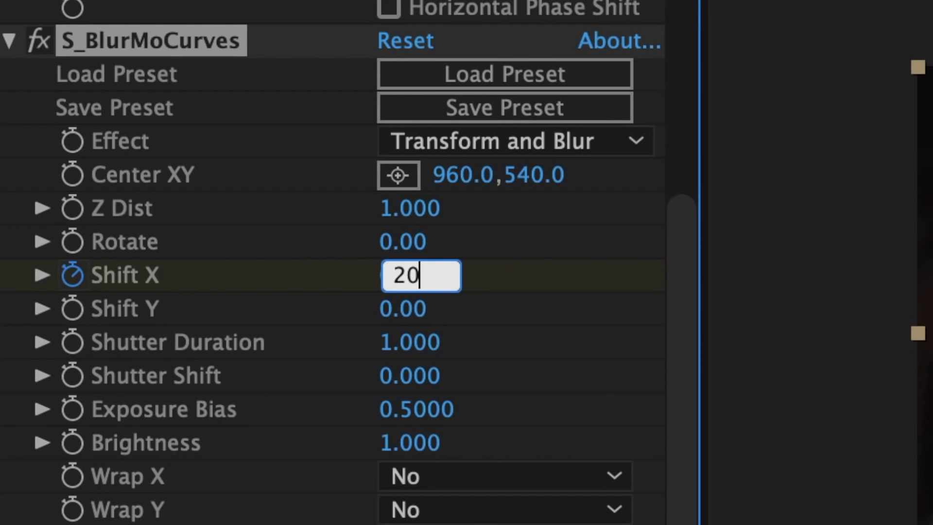
{"action": "key", "text": "Return"}
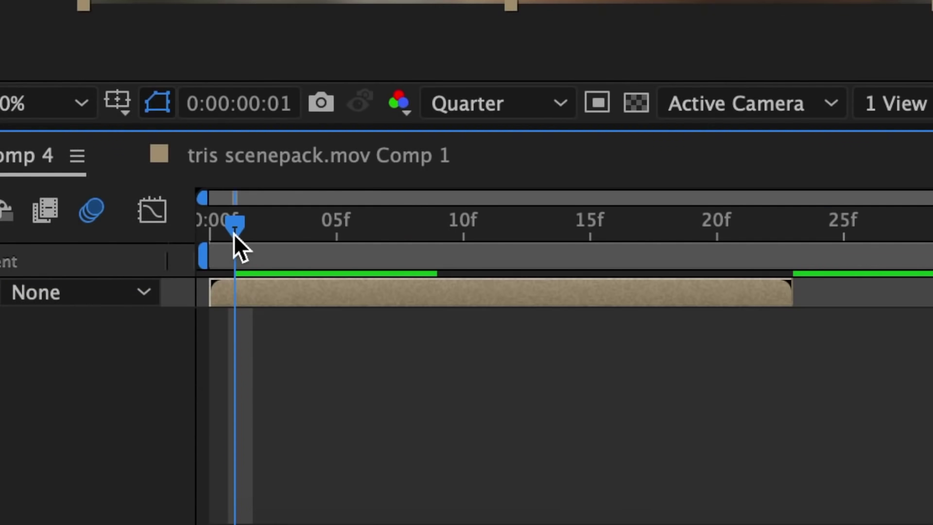
Add Shift X keyframes of -50 at 8f, 20 at 15f and 0 at 21f
{"action": "left_click_drag", "start_coordinate": [235, 234], "coordinate": [402, 264]}
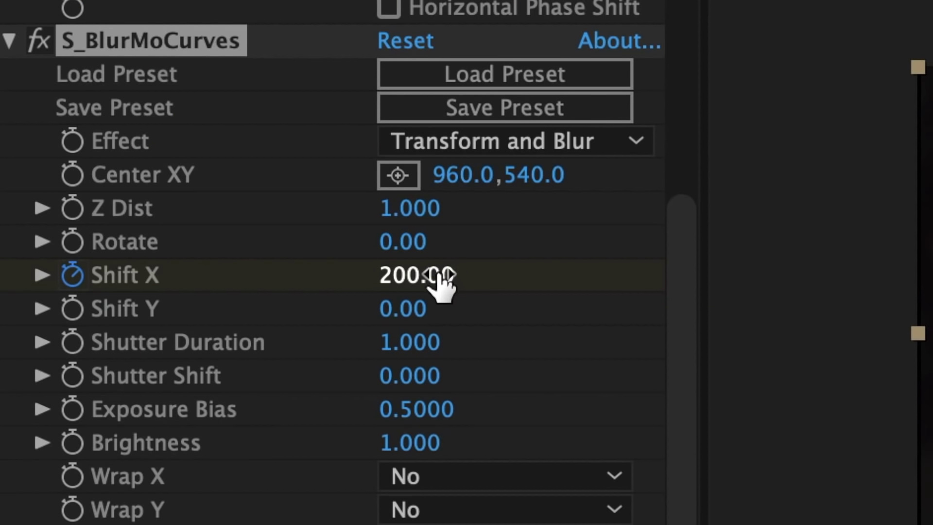
{"action": "left_click", "coordinate": [436, 274]}
{"action": "type", "text": "-50"}
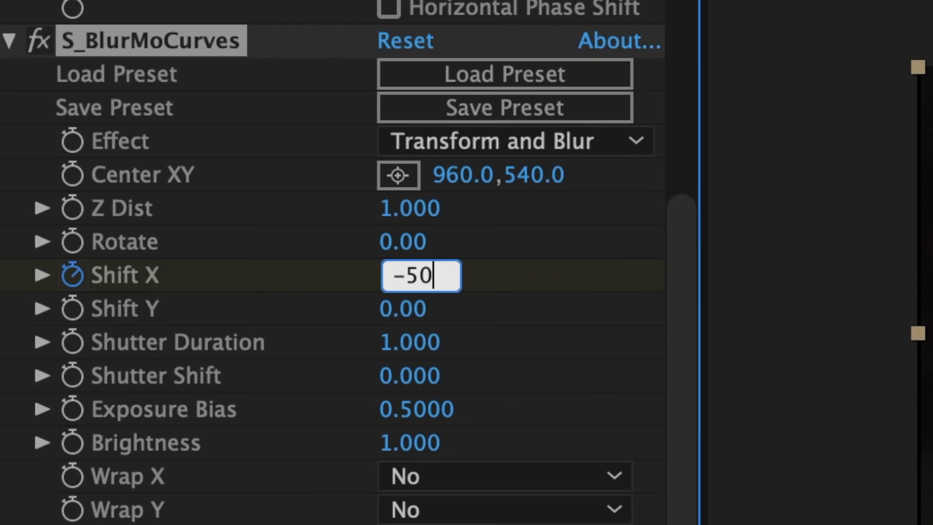
{"action": "key", "text": "Return"}
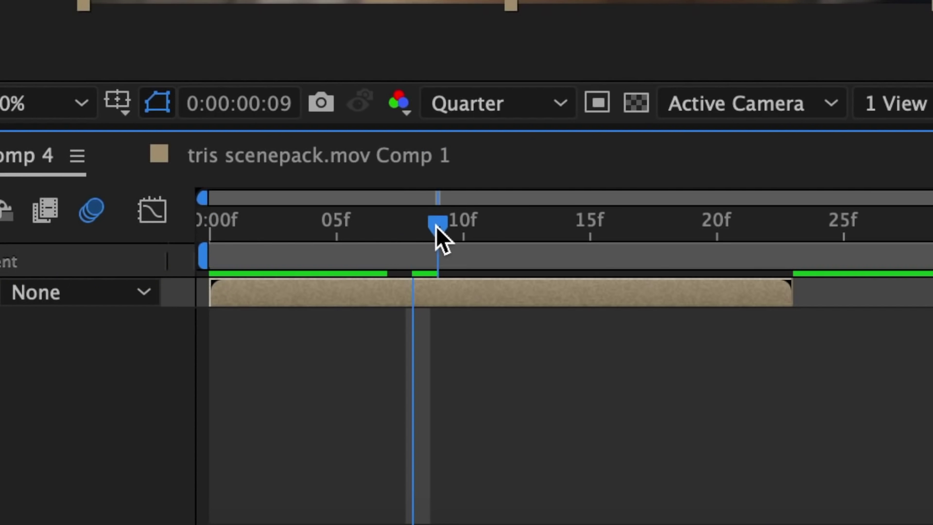
{"action": "left_click_drag", "start_coordinate": [435, 225], "coordinate": [562, 236]}
{"action": "left_click_drag", "start_coordinate": [562, 236], "coordinate": [590, 237]}
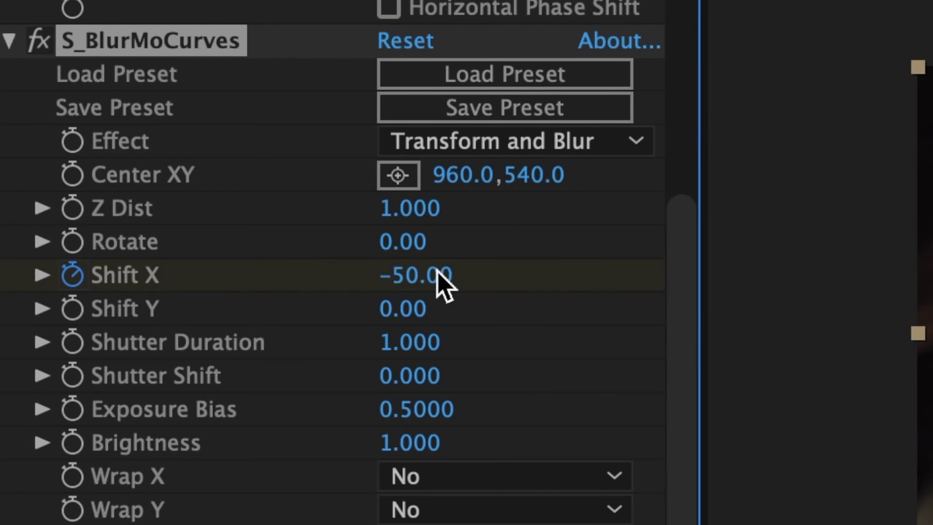
{"action": "left_click", "coordinate": [440, 281]}
{"action": "type", "text": "20"}
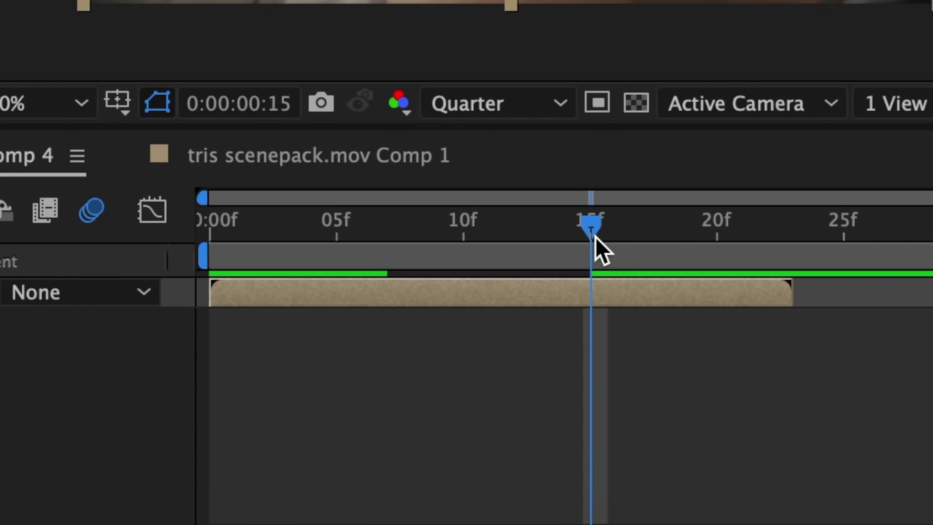
{"action": "left_click_drag", "start_coordinate": [596, 236], "coordinate": [765, 240]}
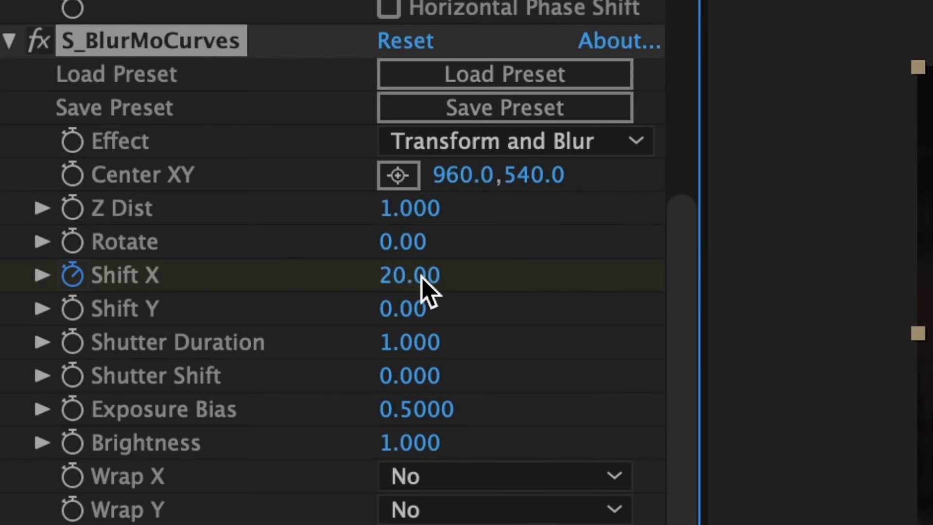
{"action": "left_click", "coordinate": [425, 274]}
{"action": "type", "text": "0"}
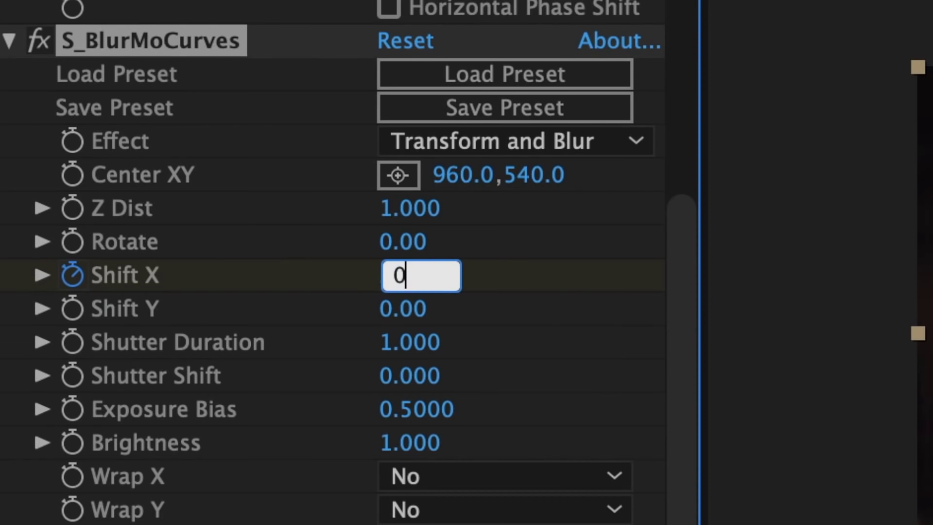
{"action": "key", "text": "Return"}
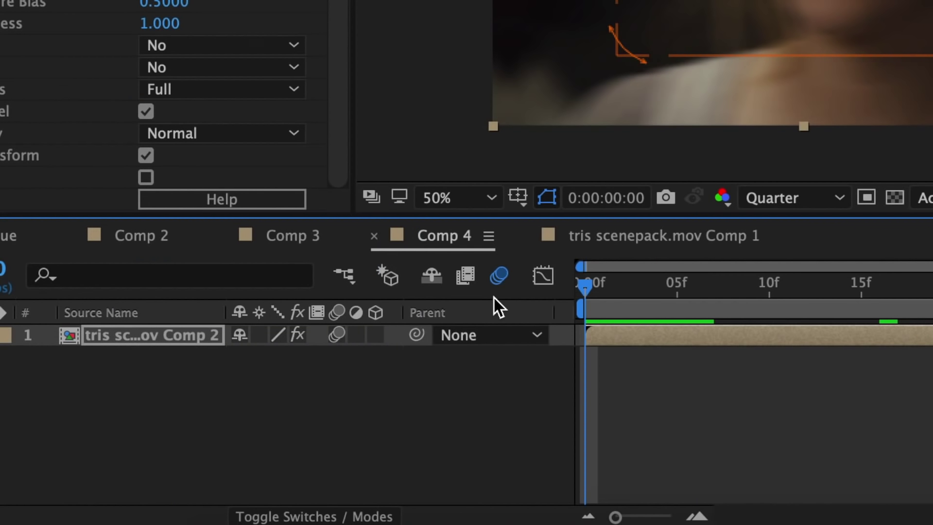
Apply Easy Ease to all the Shift X keyframes
{"action": "key", "text": "u"}
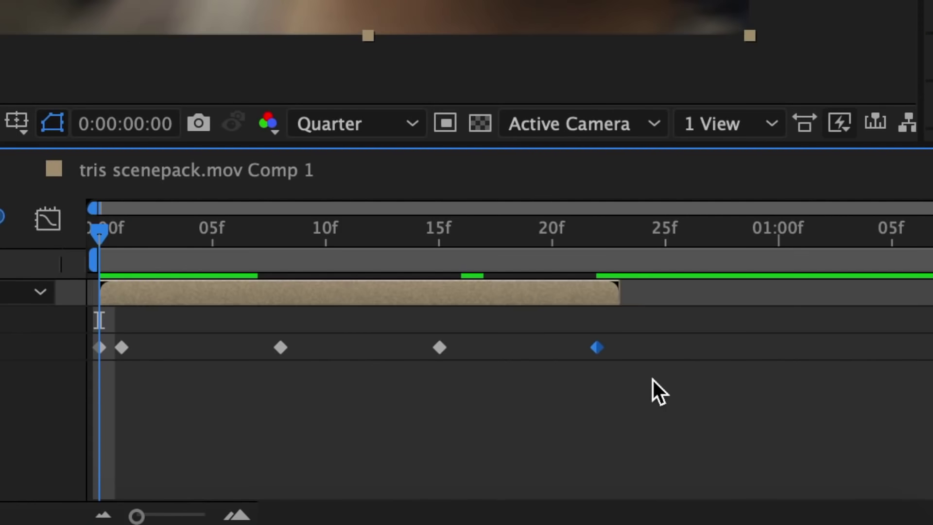
{"action": "left_click_drag", "start_coordinate": [932, 405], "coordinate": [588, 378]}
{"action": "right_click", "coordinate": [587, 379]}
{"action": "mouse_move", "coordinate": [184, 487]}
{"action": "left_click", "coordinate": [515, 317]}
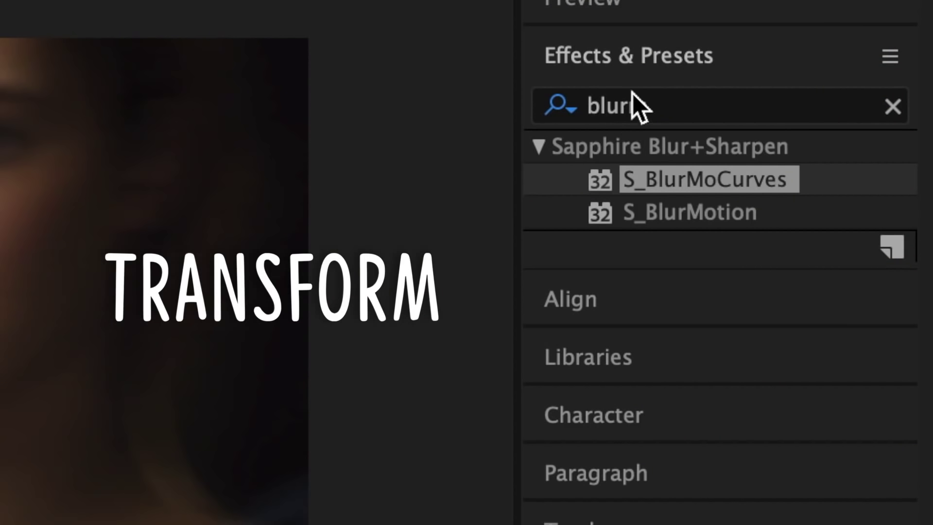
Search 'trans' and apply the Transform effect to the Comp 4 layer
{"action": "left_click", "coordinate": [632, 92]}
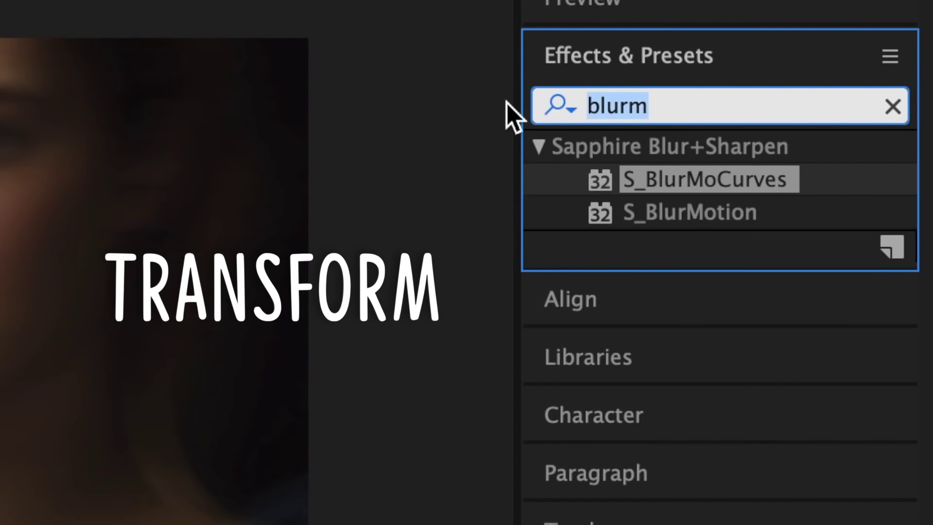
{"action": "type", "text": "trans"}
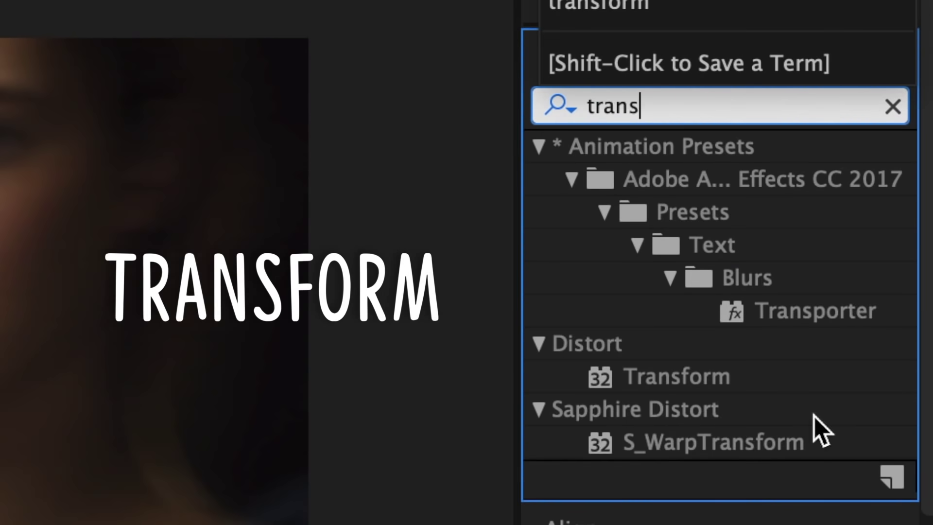
{"action": "left_click_drag", "start_coordinate": [677, 376], "coordinate": [0, 524]}
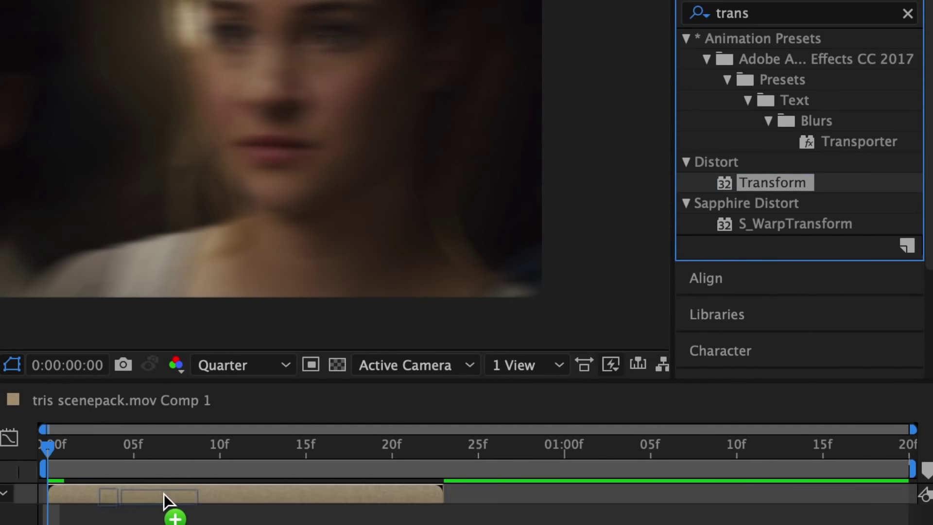
{"action": "left_click_drag", "start_coordinate": [164, 494], "coordinate": [166, 496]}
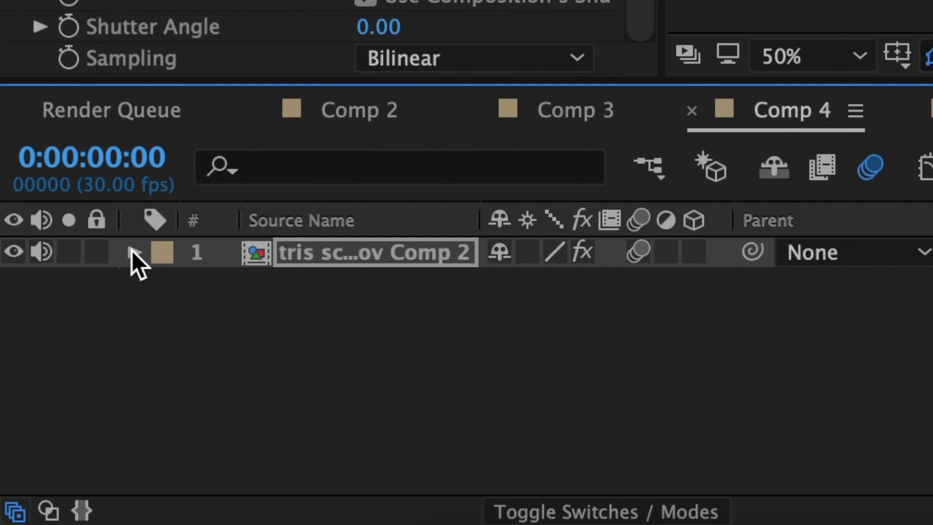
Reveal the Transform effect's properties and enable keyframing on Skew and Skew Axis
{"action": "left_click", "coordinate": [133, 252]}
{"action": "left_click", "coordinate": [163, 284]}
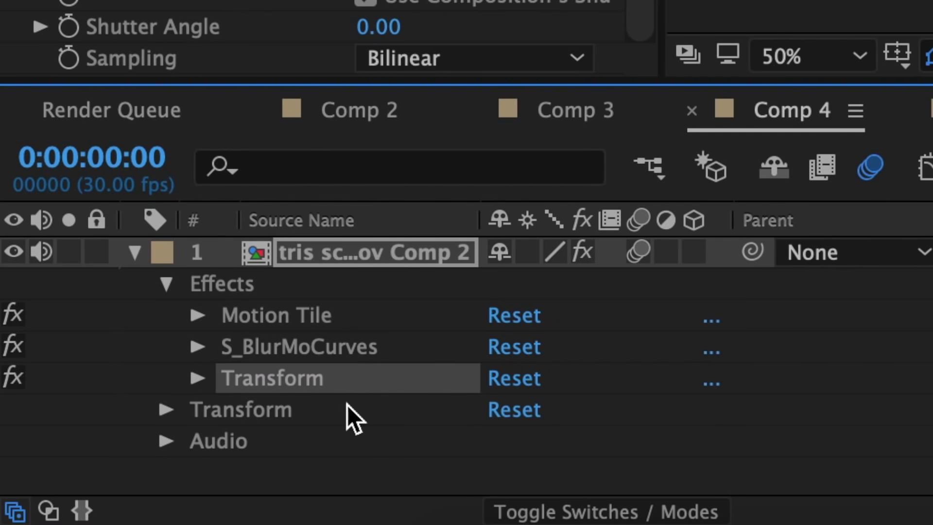
{"action": "left_click", "coordinate": [165, 409]}
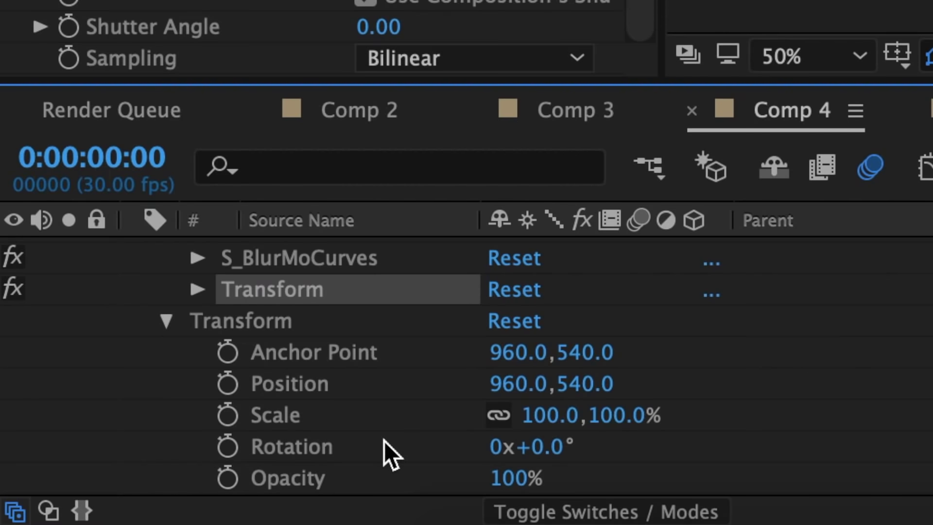
{"action": "left_click", "coordinate": [165, 321]}
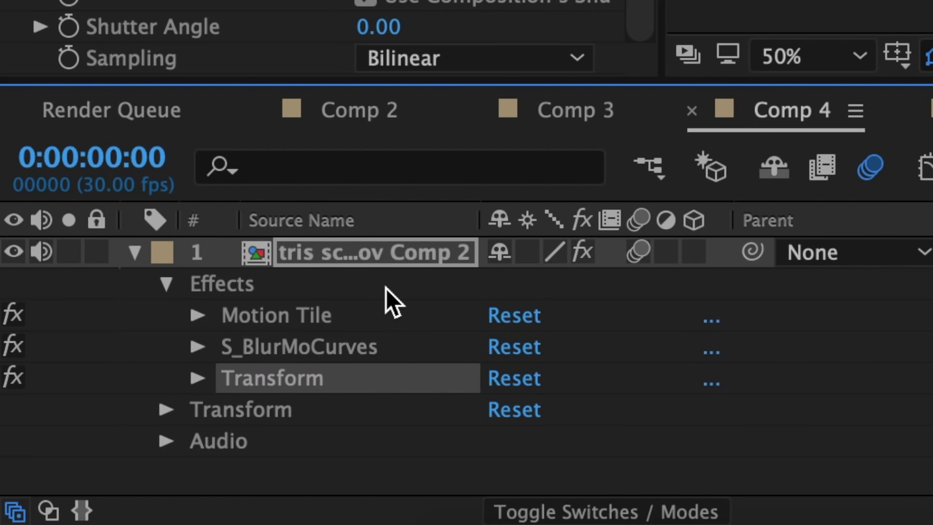
{"action": "left_click", "coordinate": [197, 378]}
{"action": "scroll", "coordinate": [202, 391], "scroll_direction": "down", "scroll_amount": 3}
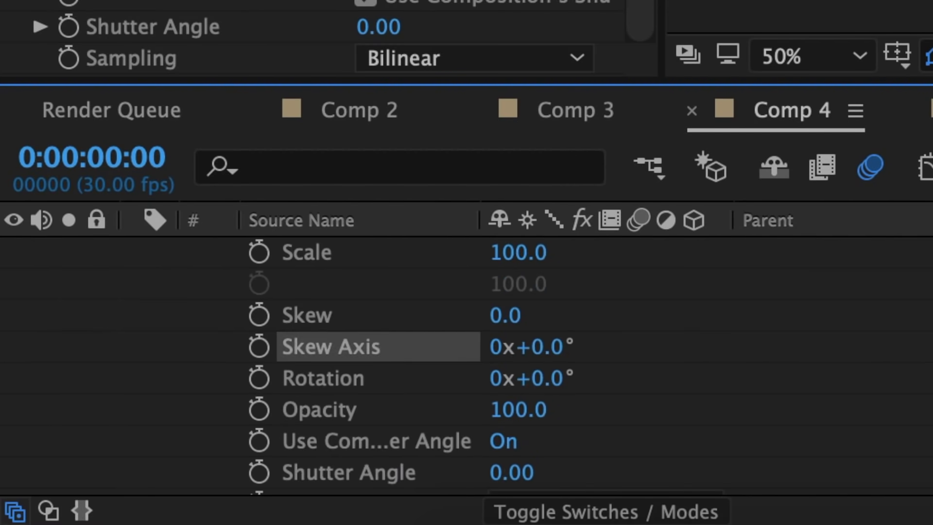
{"action": "left_click", "coordinate": [261, 317]}
{"action": "left_click", "coordinate": [258, 346]}
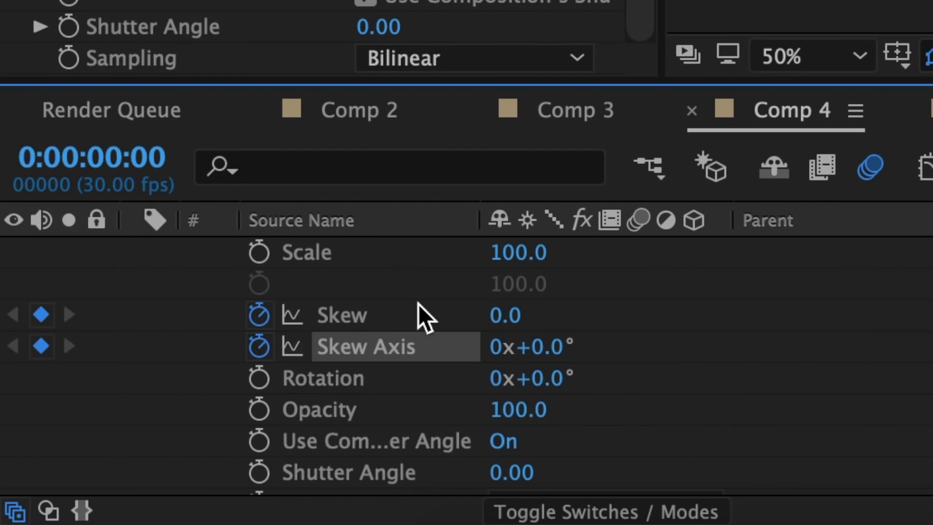
Set the starting Skew to -35 and Skew Axis to 120, then preview
{"action": "left_click", "coordinate": [510, 317]}
{"action": "type", "text": "-35"}
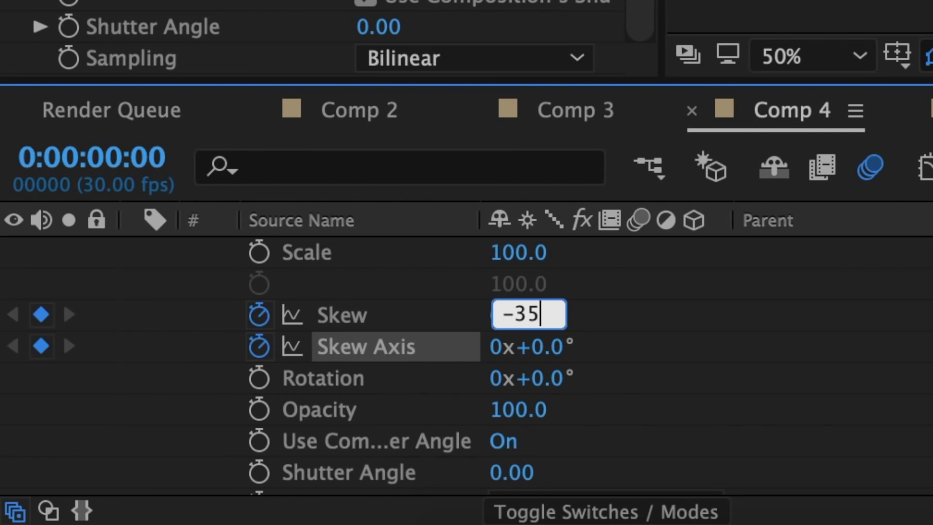
{"action": "key", "text": "Return"}
{"action": "left_click", "coordinate": [553, 346]}
{"action": "type", "text": "12"}
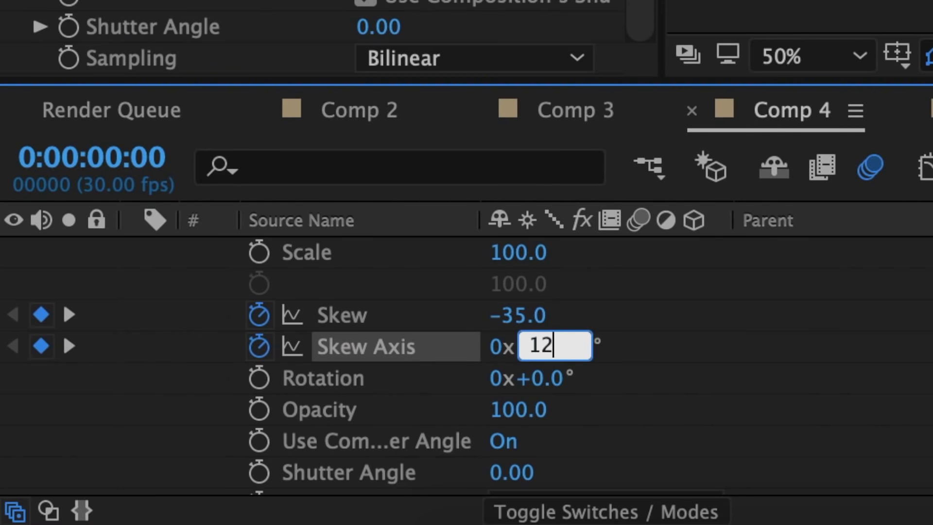
{"action": "type", "text": "0"}
{"action": "key", "text": "Return"}
{"action": "key", "text": "space"}
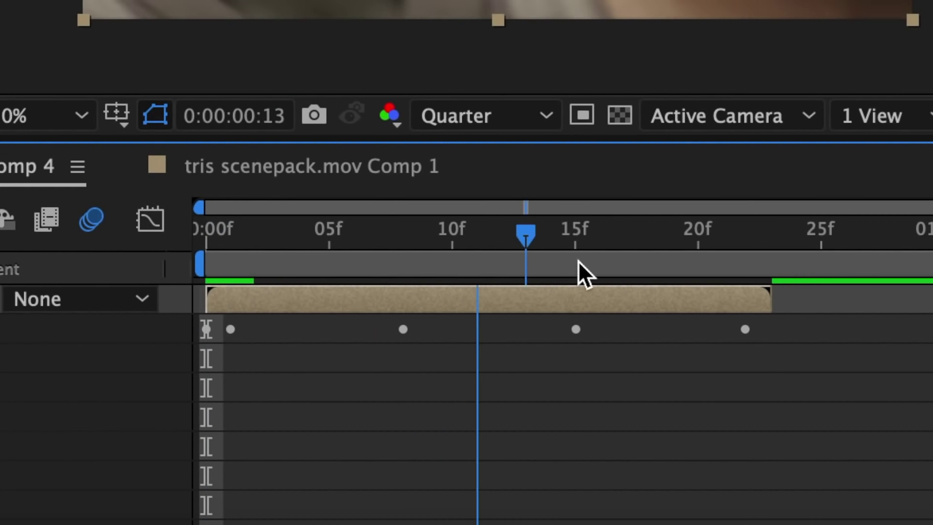
At frame 20, keyframe both Skew and Skew Axis at 0
{"action": "left_click_drag", "start_coordinate": [578, 261], "coordinate": [695, 258]}
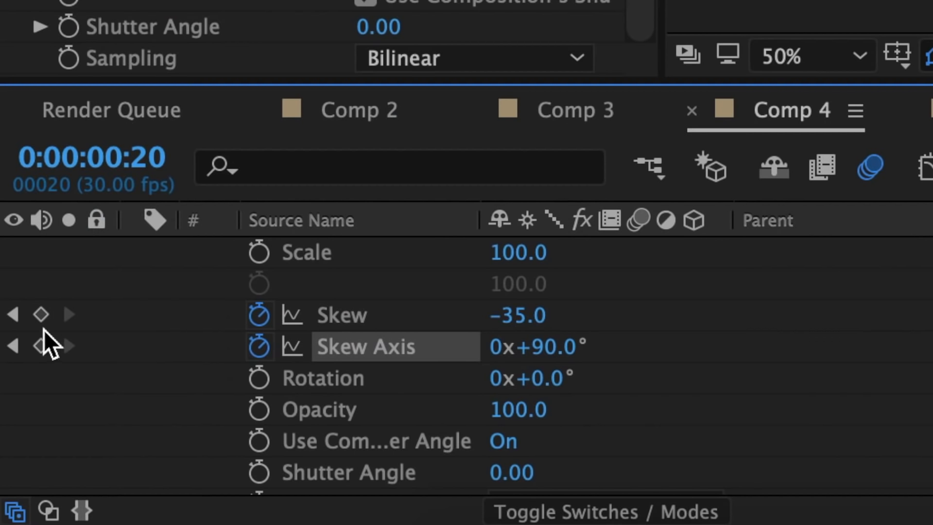
{"action": "left_click", "coordinate": [40, 314]}
{"action": "left_click", "coordinate": [41, 345]}
{"action": "left_click", "coordinate": [522, 315]}
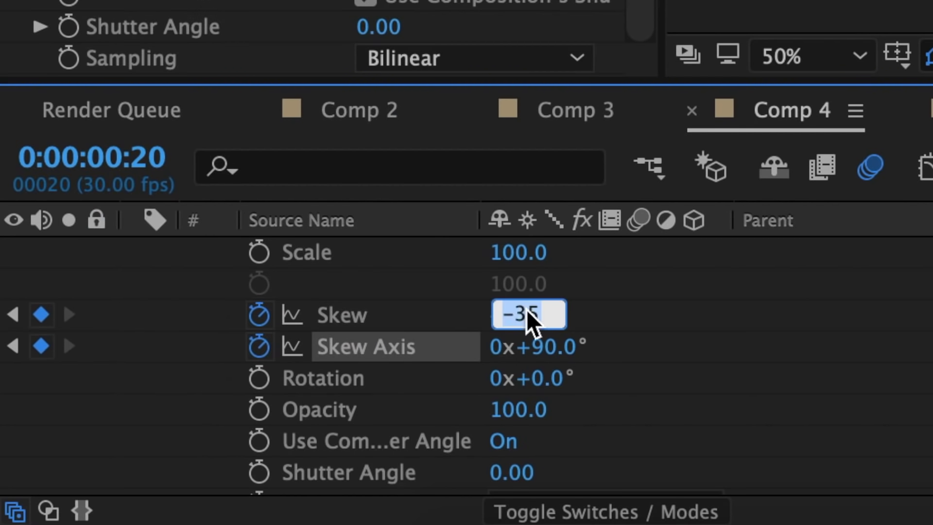
{"action": "type", "text": "0"}
{"action": "key", "text": "Return"}
{"action": "left_click", "coordinate": [573, 355]}
{"action": "type", "text": "0"}
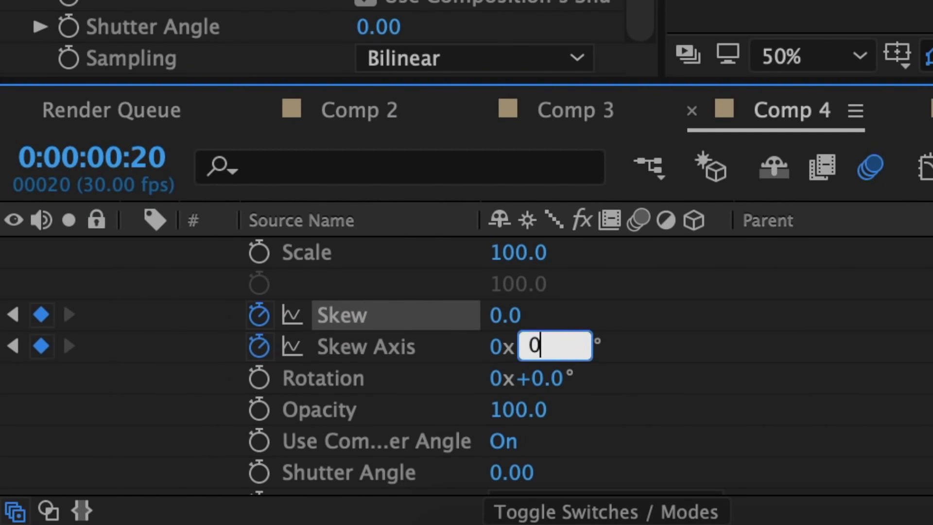
{"action": "key", "text": "Return"}
Apply Easy Ease to the Skew keyframes and select them in the Graph Editor
{"action": "right_click", "coordinate": [95, 376]}
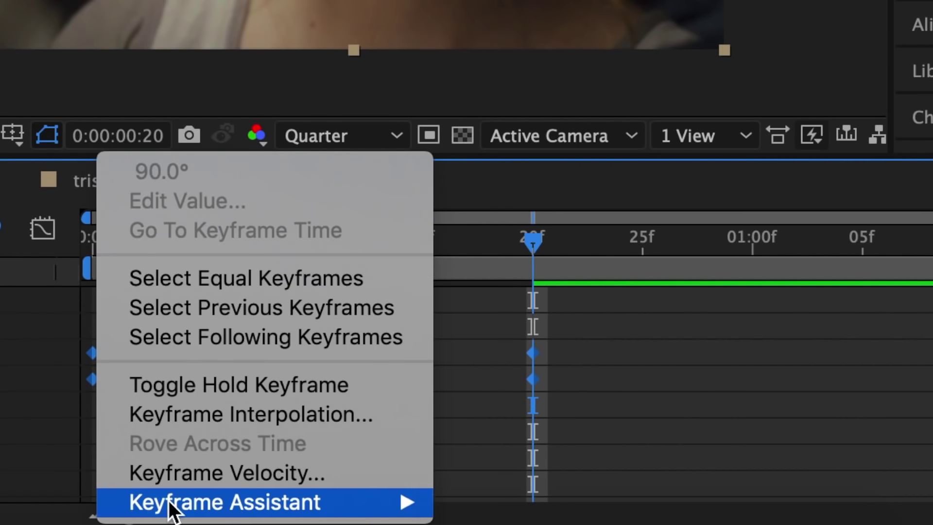
{"action": "left_click", "coordinate": [486, 340]}
{"action": "left_click", "coordinate": [42, 229]}
{"action": "mouse_move", "coordinate": [157, 394]}
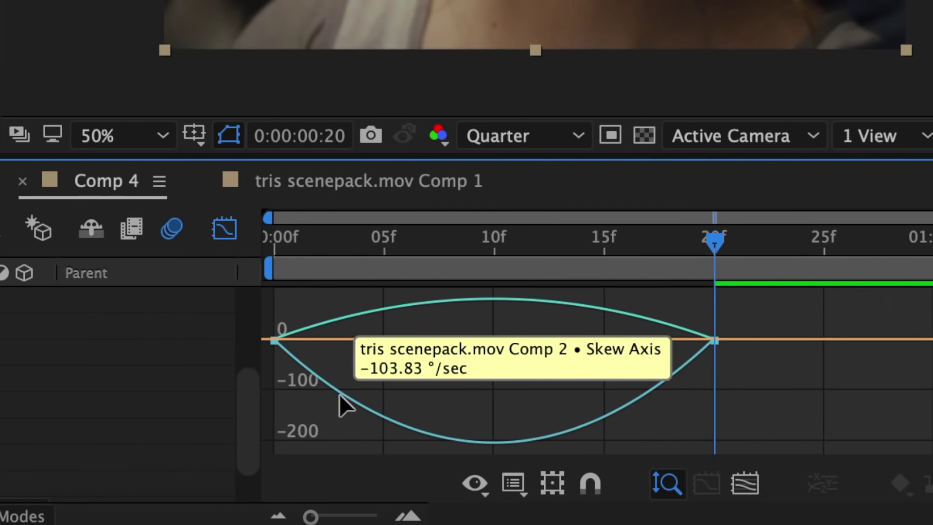
{"action": "left_click", "coordinate": [339, 394]}
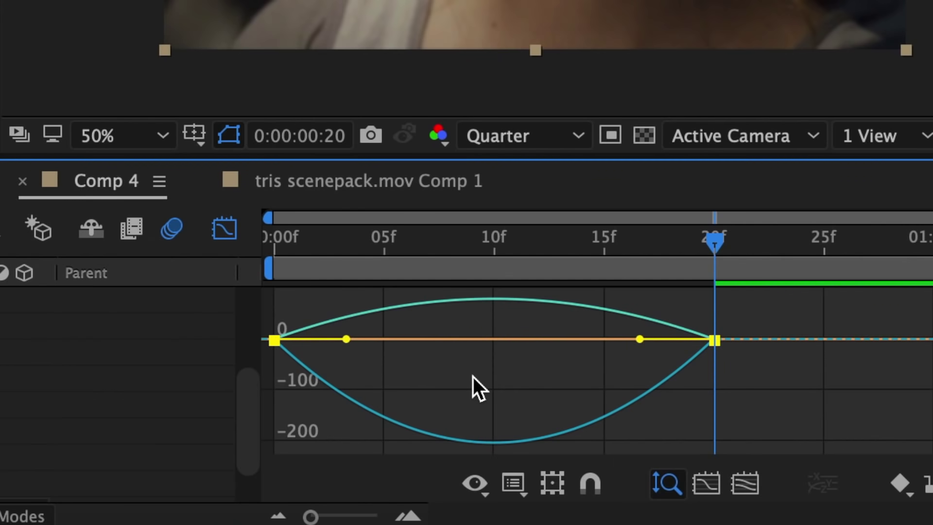
In the speed graph, shorten the first ease and stretch the second to about 71% influence
{"action": "left_click", "coordinate": [509, 471]}
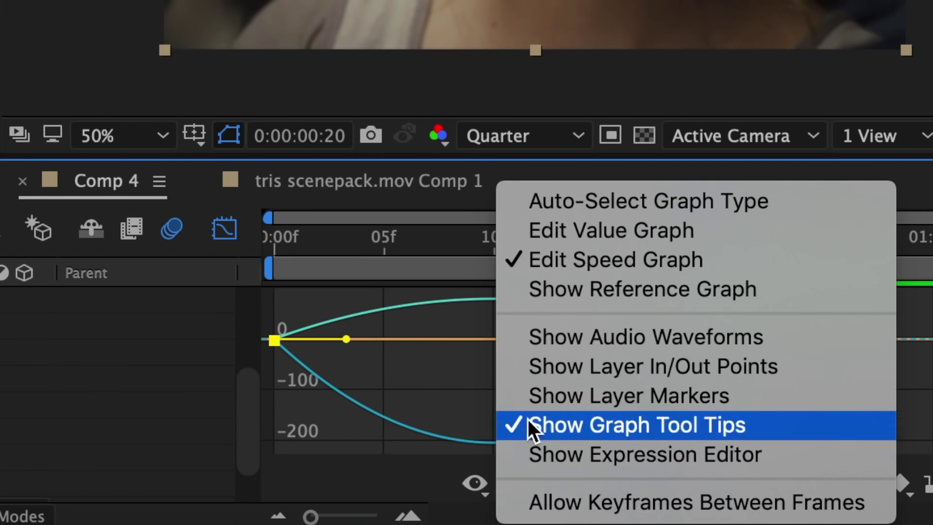
{"action": "left_click", "coordinate": [577, 263]}
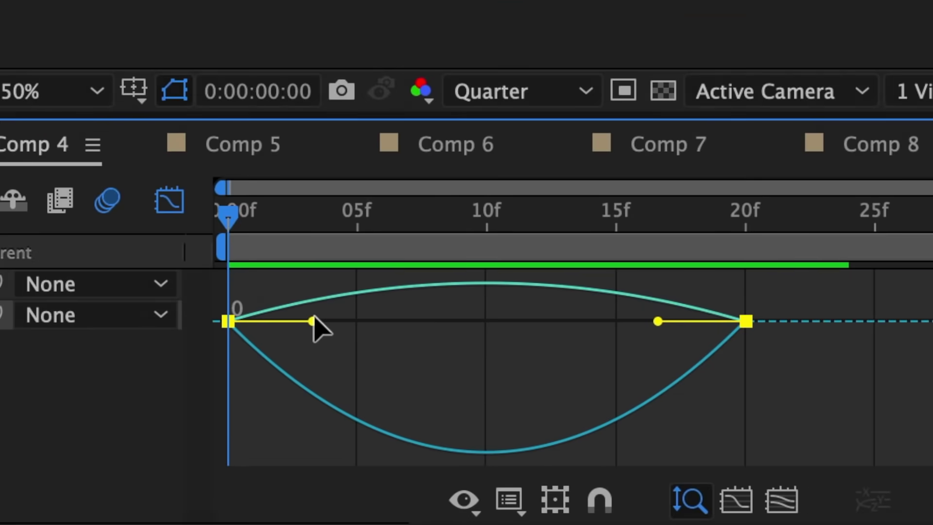
{"action": "left_click_drag", "start_coordinate": [316, 326], "coordinate": [249, 329]}
{"action": "left_click_drag", "start_coordinate": [657, 324], "coordinate": [567, 325]}
{"action": "key", "text": "ctrl+z"}
{"action": "key", "text": "ctrl+z"}
{"action": "key", "text": "ctrl+shift+z"}
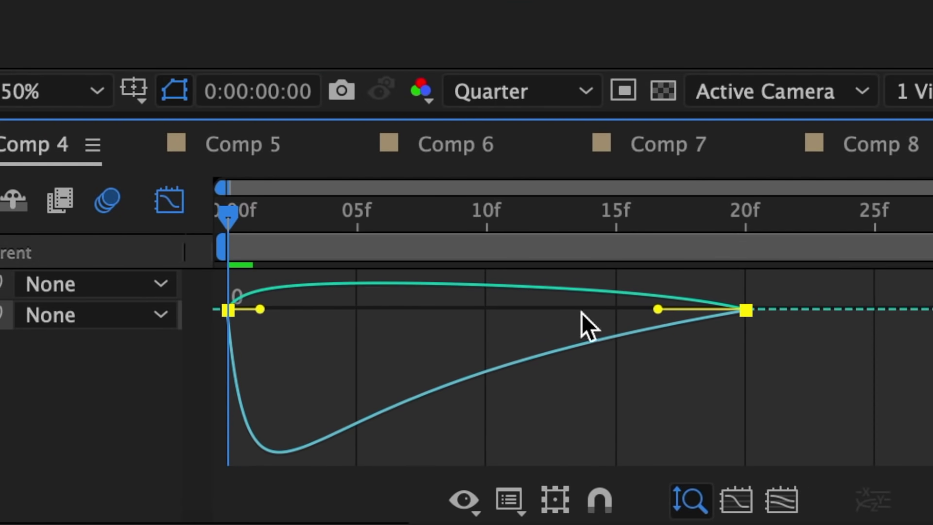
{"action": "left_click_drag", "start_coordinate": [658, 311], "coordinate": [497, 313]}
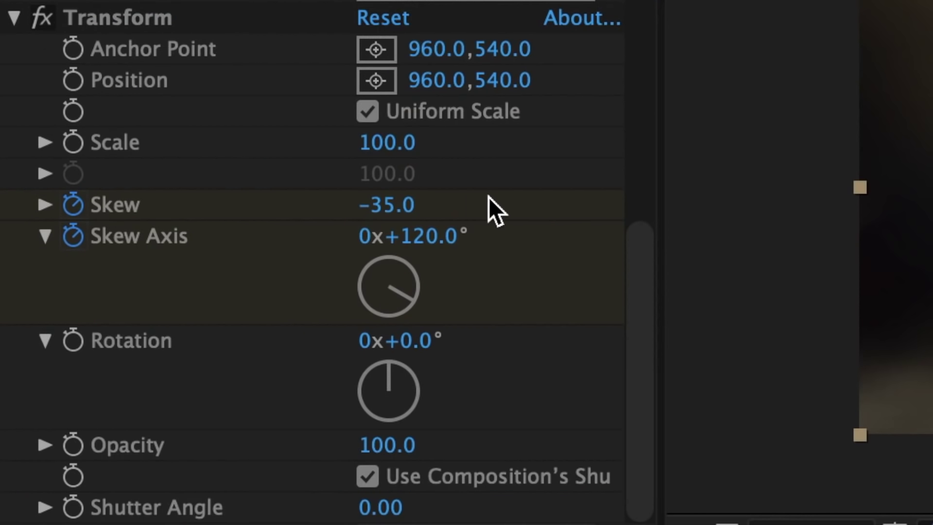
Change the starting Skew value in Effect Controls from -35 to 35
{"action": "left_click", "coordinate": [405, 205]}
{"action": "type", "text": "35"}
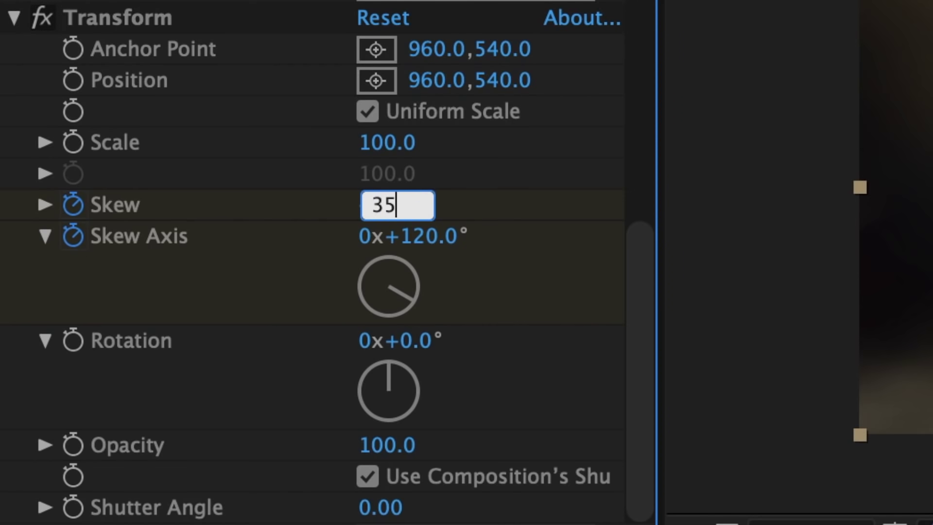
{"action": "key", "text": "Return"}
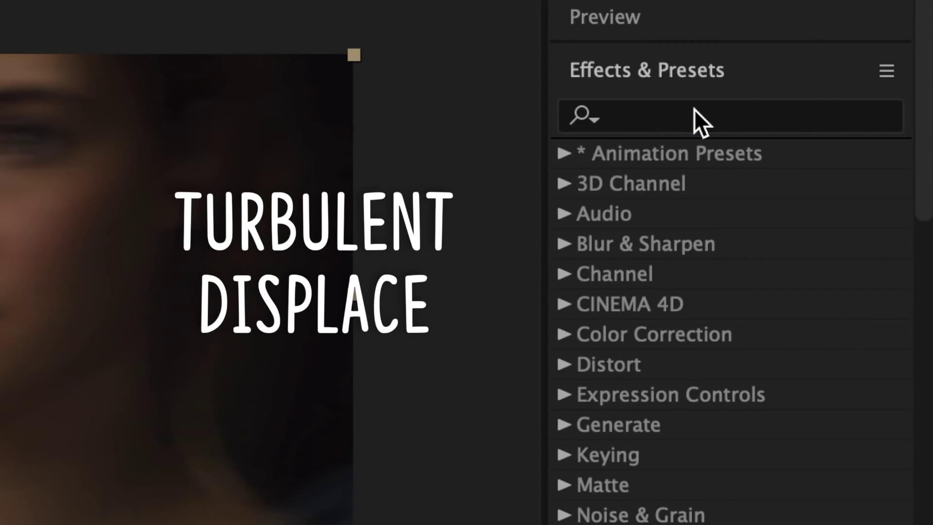
Search 'turb' and apply Turbulent Displace to the Comp 5 layer
{"action": "left_click", "coordinate": [849, 109]}
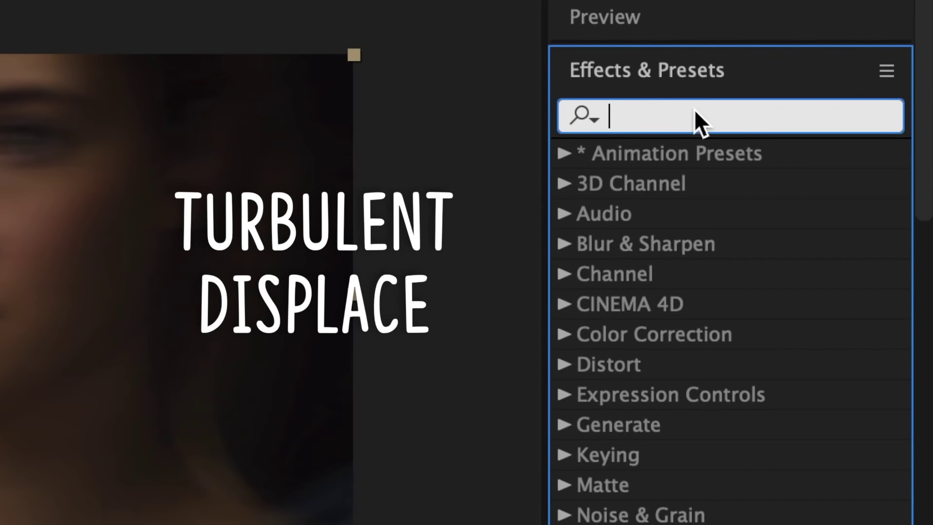
{"action": "type", "text": "turb"}
{"action": "left_click_drag", "start_coordinate": [736, 315], "coordinate": [160, 504]}
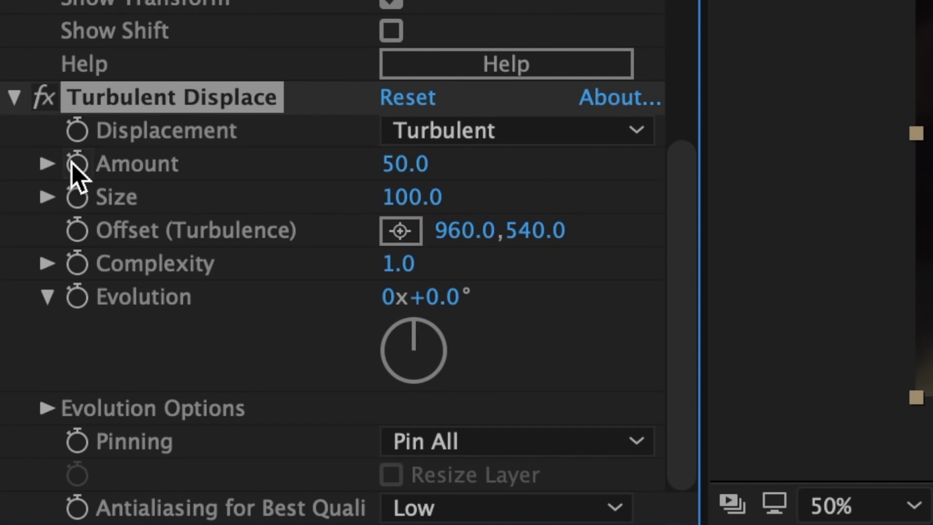
Keyframe Amount 45, Size 180 and the Offset point moved down the image
{"action": "left_click", "coordinate": [76, 165]}
{"action": "left_click", "coordinate": [74, 198]}
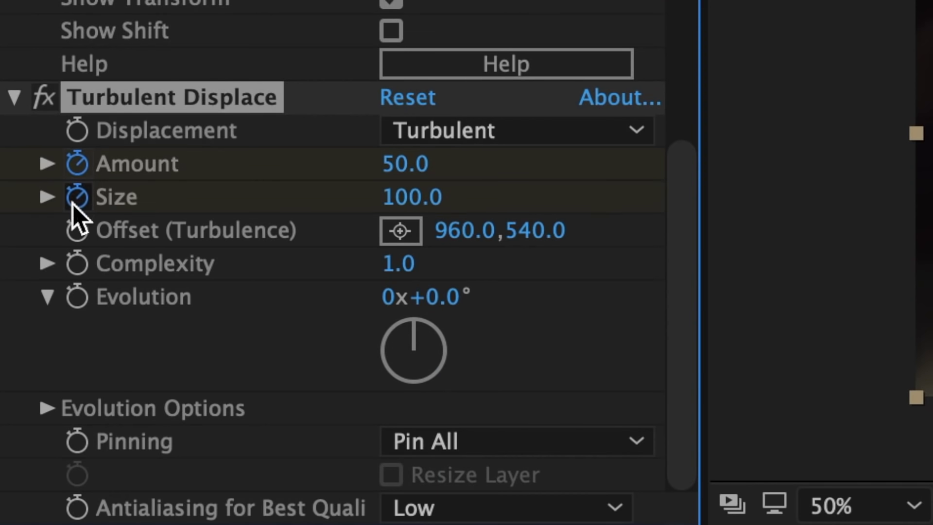
{"action": "left_click", "coordinate": [76, 231]}
{"action": "left_click", "coordinate": [408, 164]}
{"action": "type", "text": "4"}
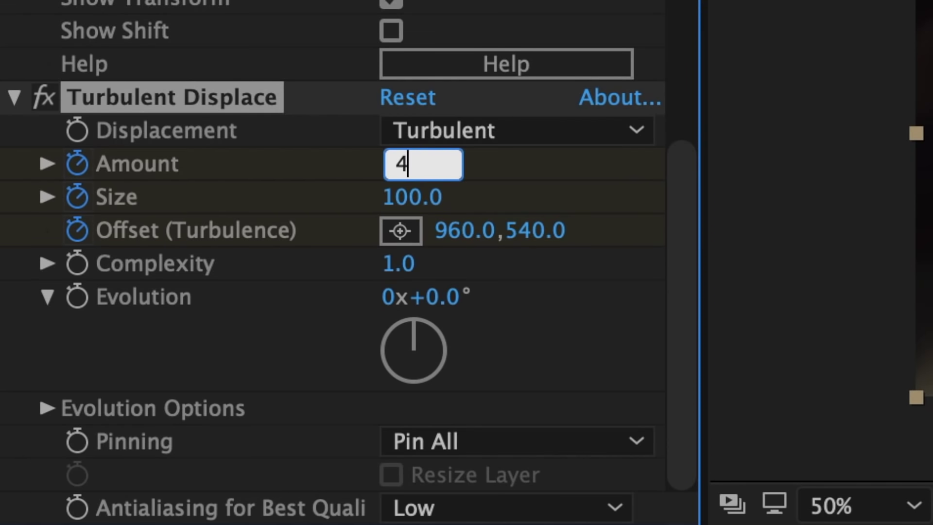
{"action": "type", "text": "5"}
{"action": "key", "text": "Return"}
{"action": "left_click", "coordinate": [427, 198]}
{"action": "type", "text": "180"}
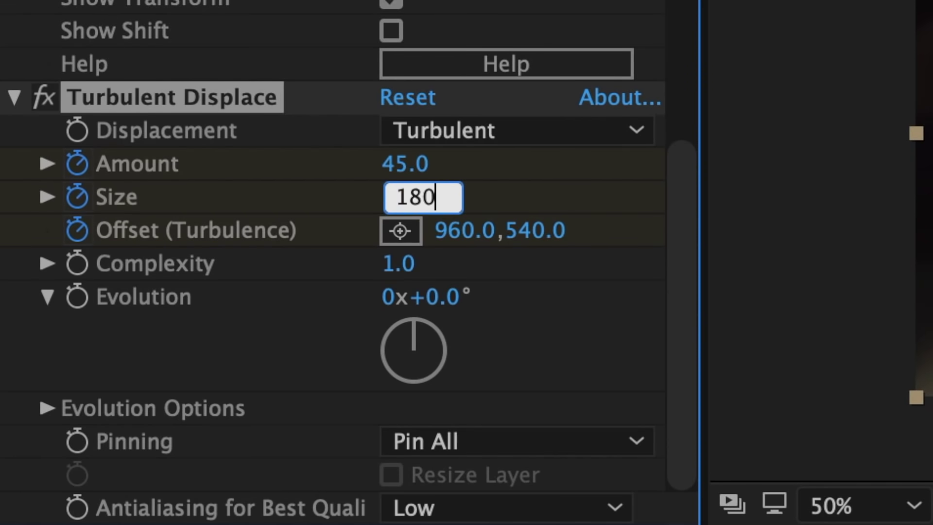
{"action": "key", "text": "Return"}
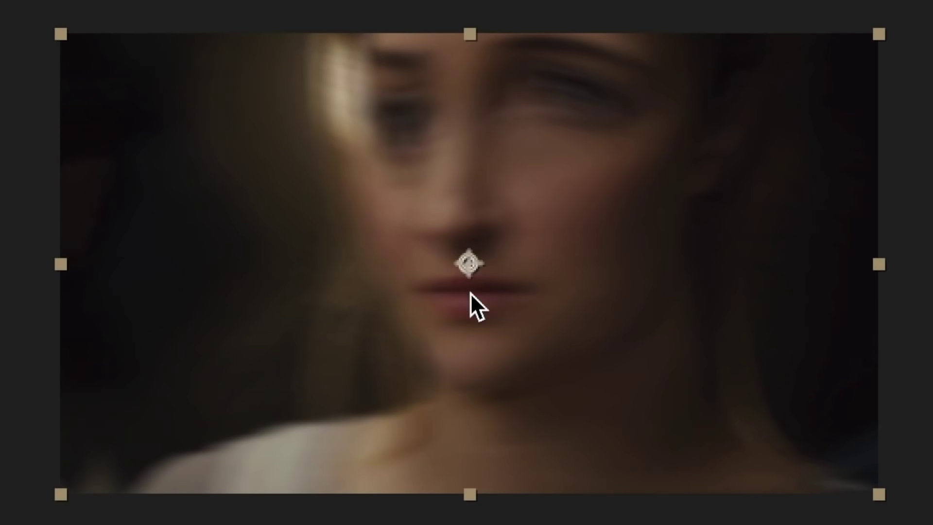
{"action": "left_click_drag", "start_coordinate": [471, 293], "coordinate": [473, 428]}
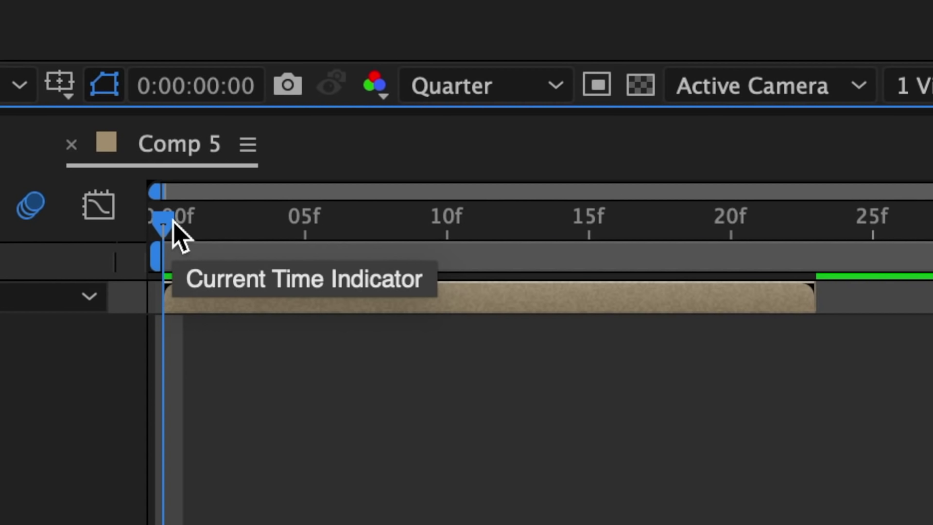
At frame 22, set Amount 0, Size 430 and move the Offset point back up
{"action": "key", "text": "End"}
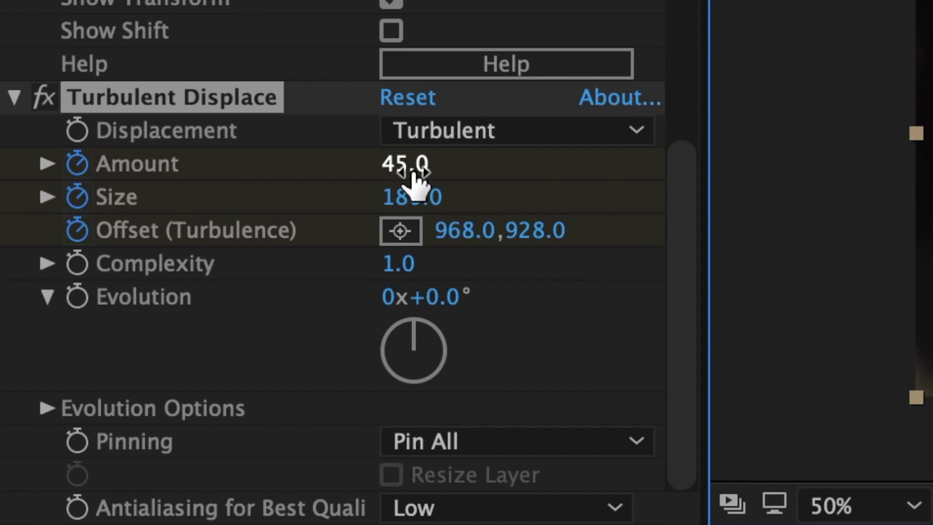
{"action": "left_click", "coordinate": [416, 180]}
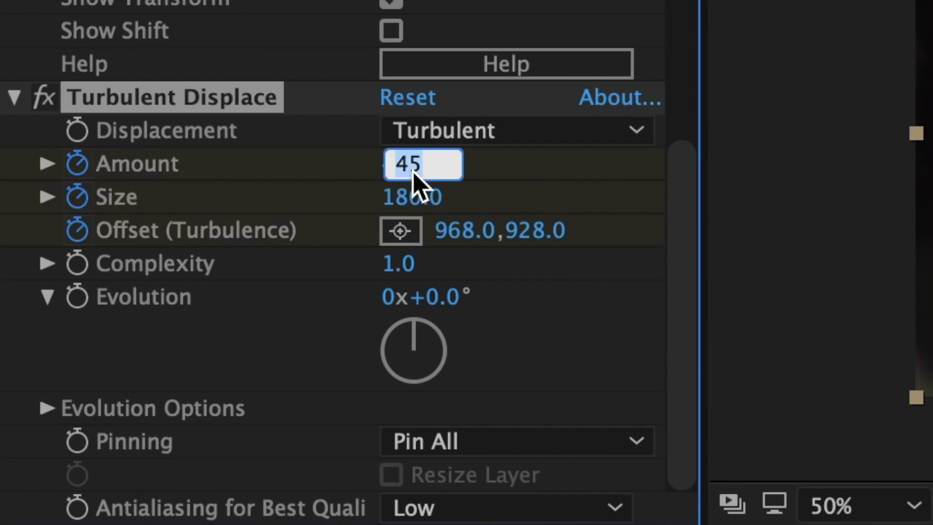
{"action": "type", "text": "0"}
{"action": "left_click", "coordinate": [417, 197]}
{"action": "type", "text": "43"}
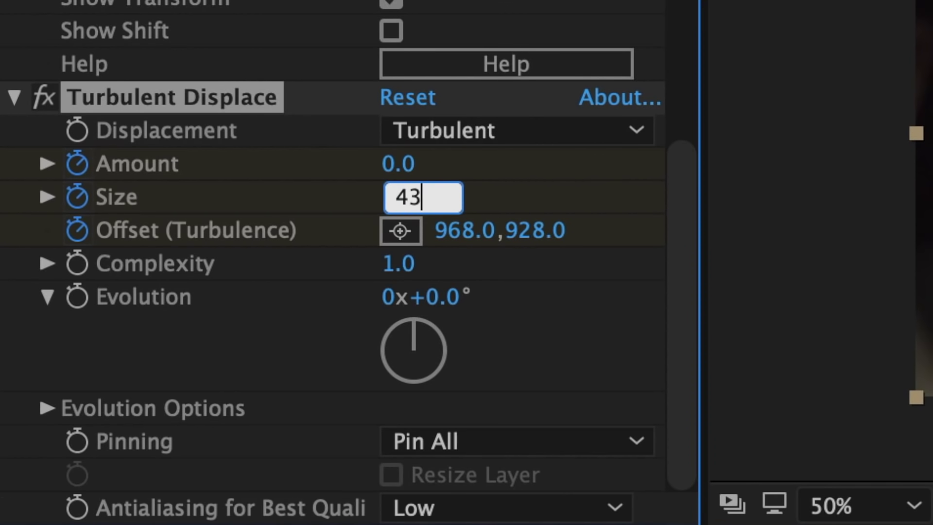
{"action": "type", "text": "0"}
{"action": "key", "text": "Return"}
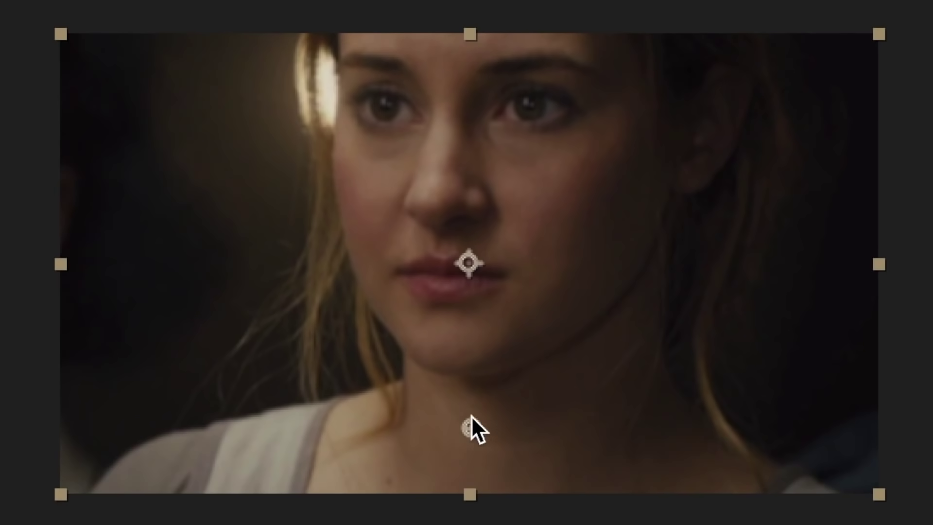
{"action": "left_click_drag", "start_coordinate": [470, 426], "coordinate": [473, 313]}
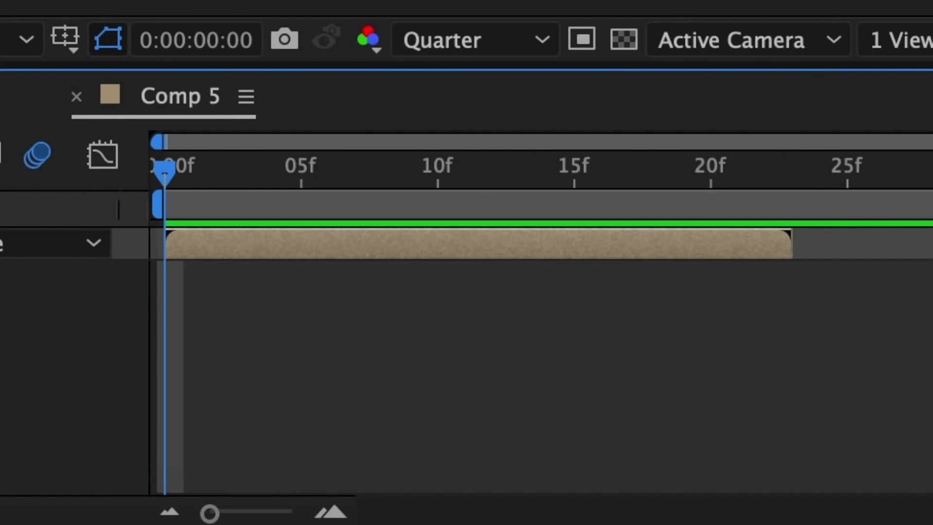
Select the first effect's keyframes and save them as animation preset 'preset 1'
{"action": "key", "text": "u"}
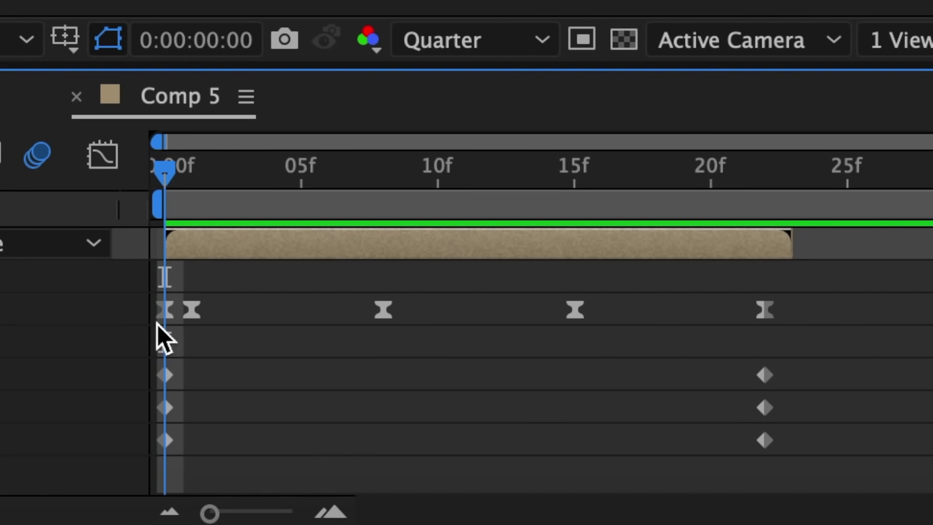
{"action": "left_click_drag", "start_coordinate": [851, 310], "coordinate": [128, 308]}
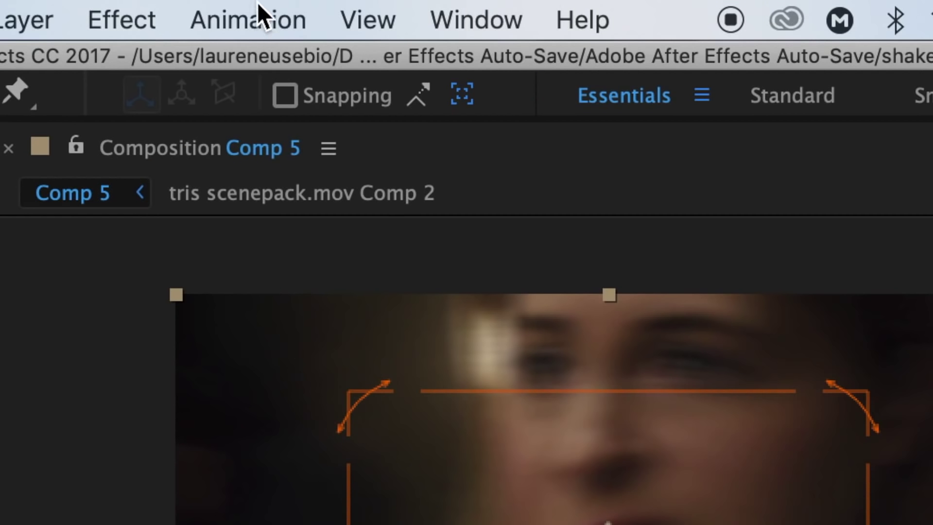
{"action": "left_click", "coordinate": [243, 7]}
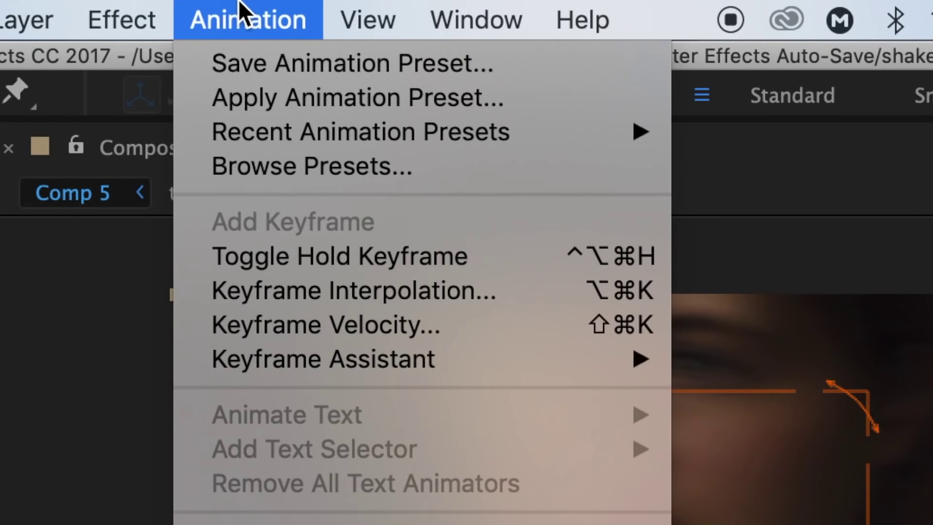
{"action": "left_click", "coordinate": [255, 60]}
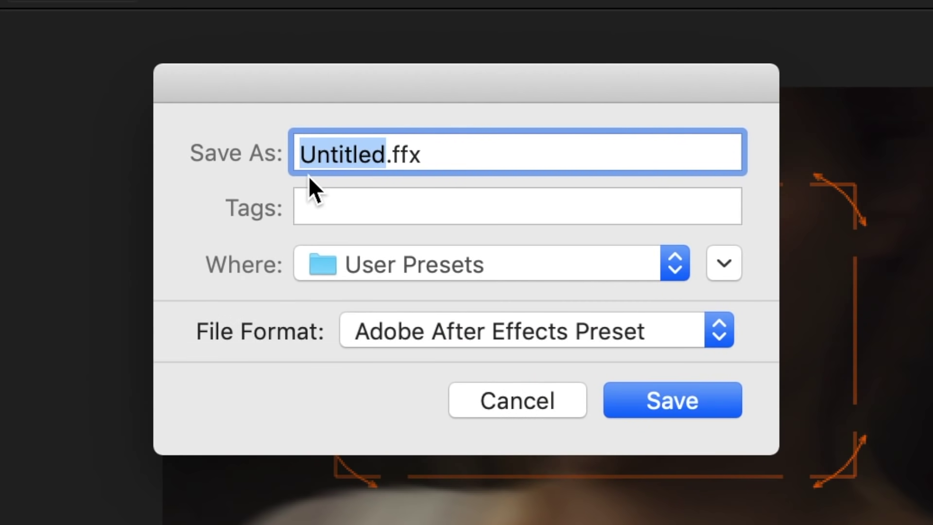
{"action": "key", "text": "BackSpace"}
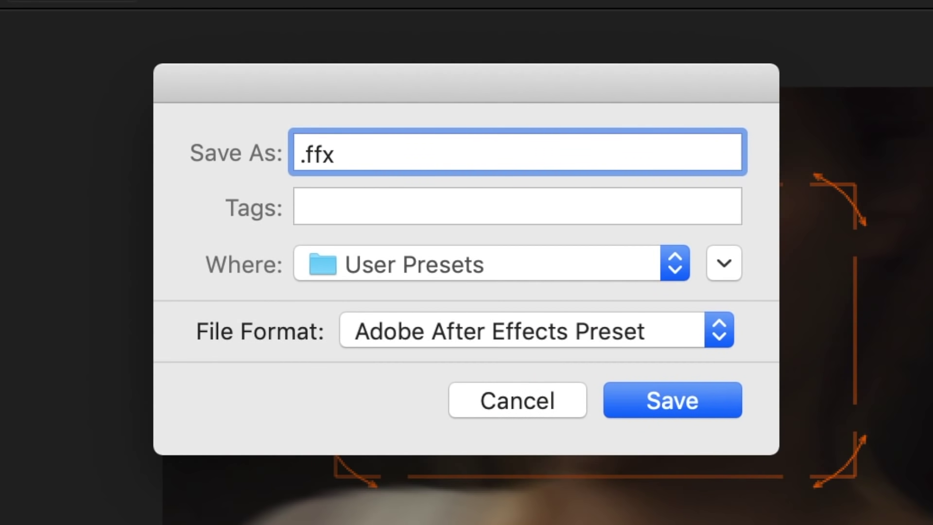
{"action": "type", "text": "preset 1"}
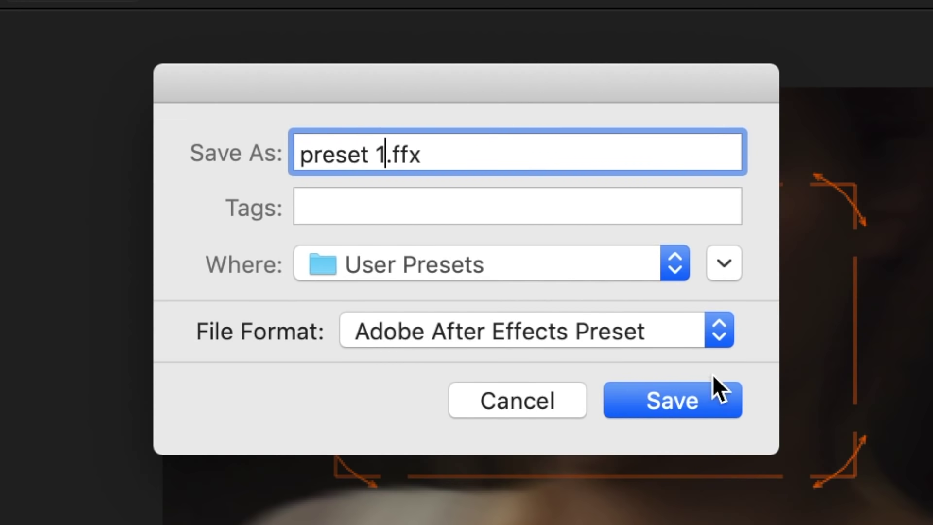
{"action": "left_click", "coordinate": [688, 401]}
{"action": "left_click", "coordinate": [757, 460]}
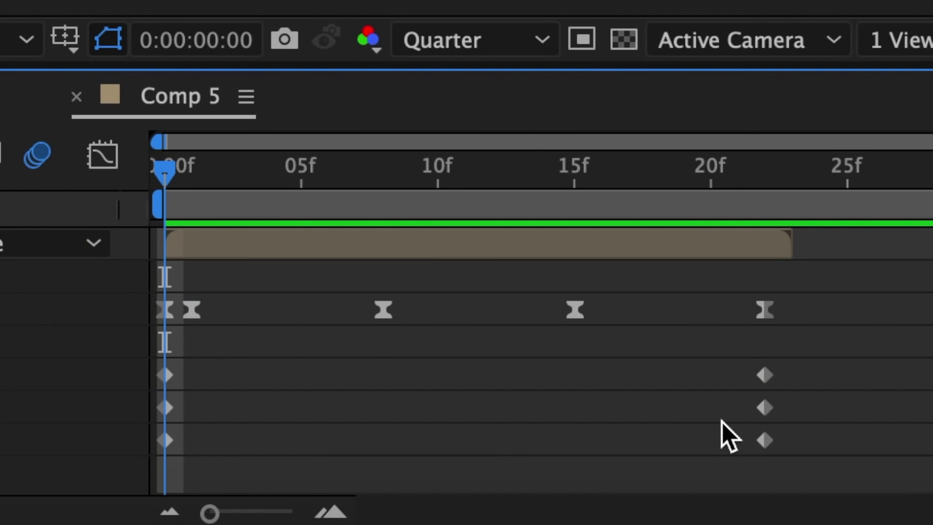
Select the three Turbulent Displace keyframe rows and save them as 'preset 2'
{"action": "left_click_drag", "start_coordinate": [826, 453], "coordinate": [142, 375]}
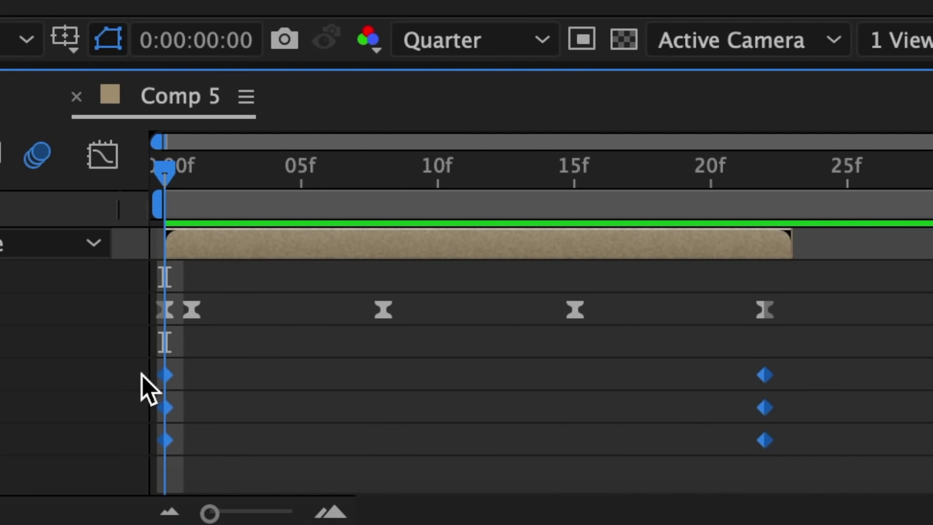
{"action": "left_click", "coordinate": [248, 20]}
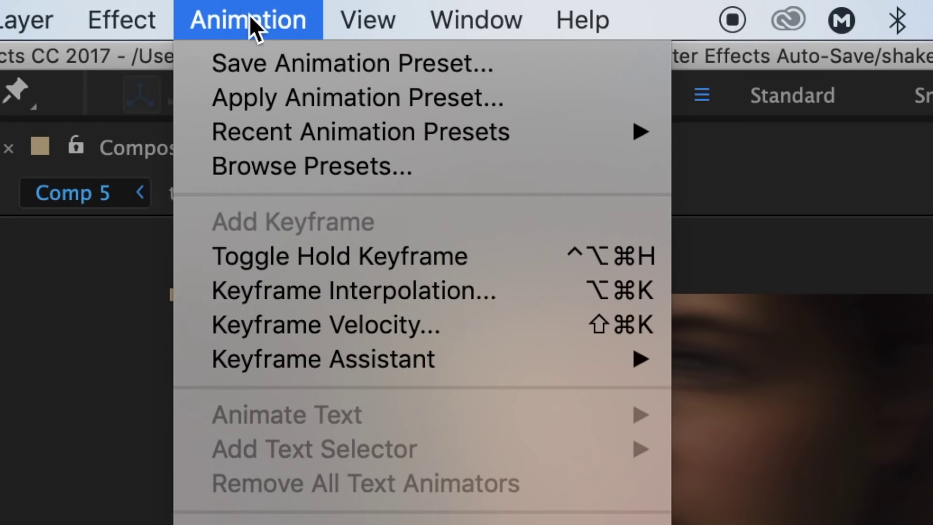
{"action": "left_click", "coordinate": [265, 75]}
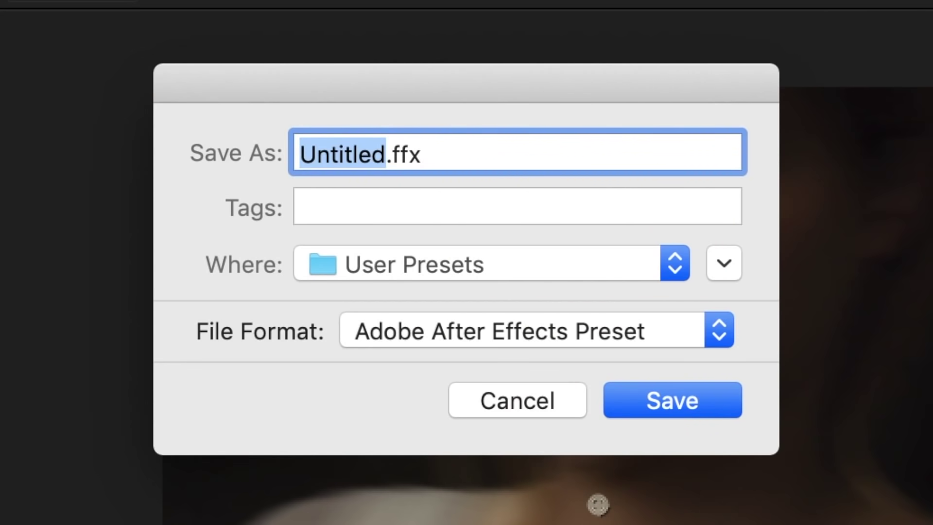
{"action": "type", "text": "preset 2"}
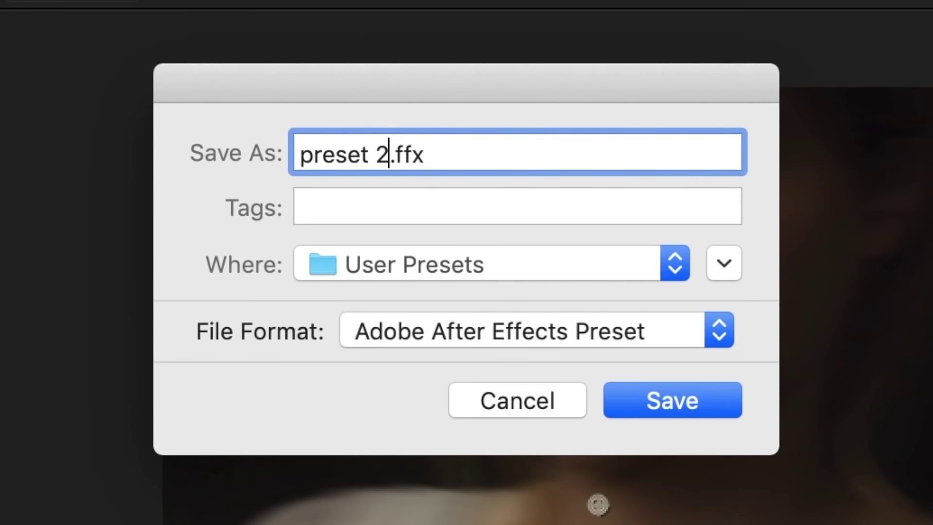
{"action": "key", "text": "Return"}
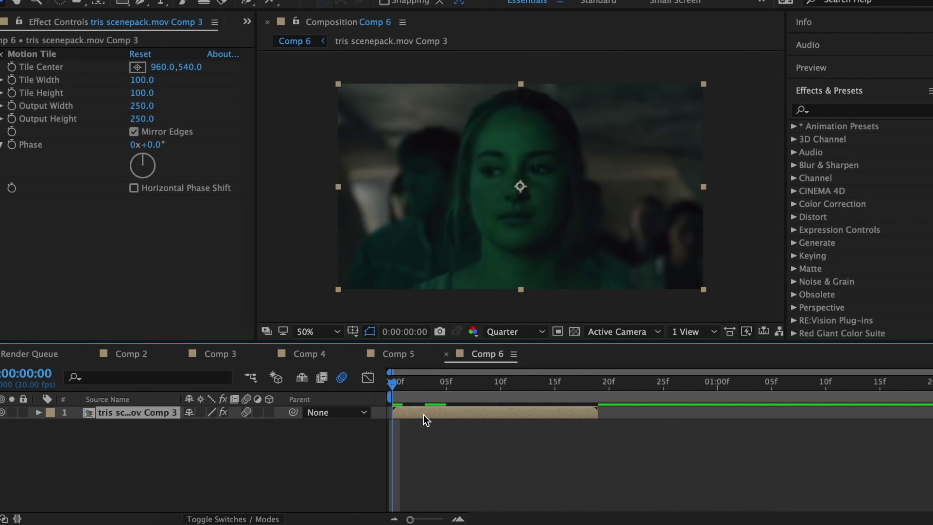
Search 'preset' and drag preset 1 and preset 2 onto the Comp 6 layer
{"action": "left_click", "coordinate": [827, 110]}
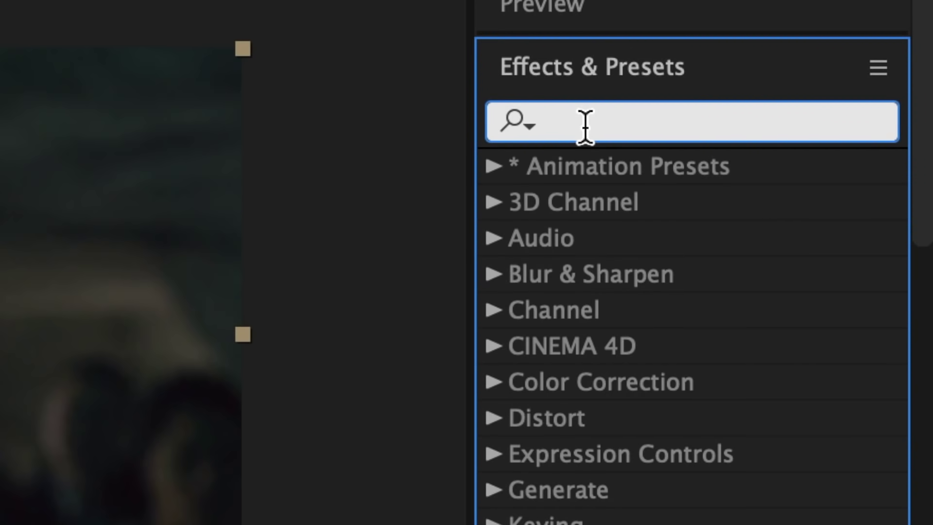
{"action": "type", "text": "preset"}
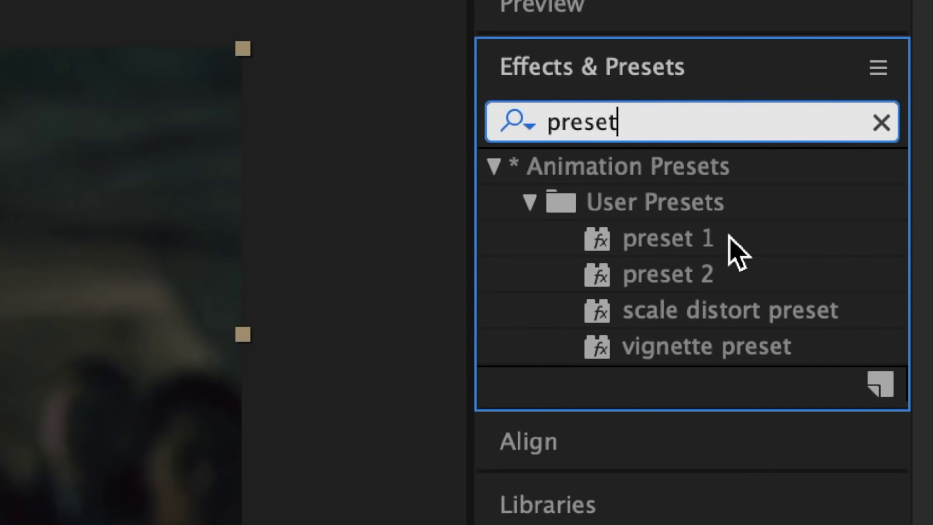
{"action": "left_click", "coordinate": [687, 240]}
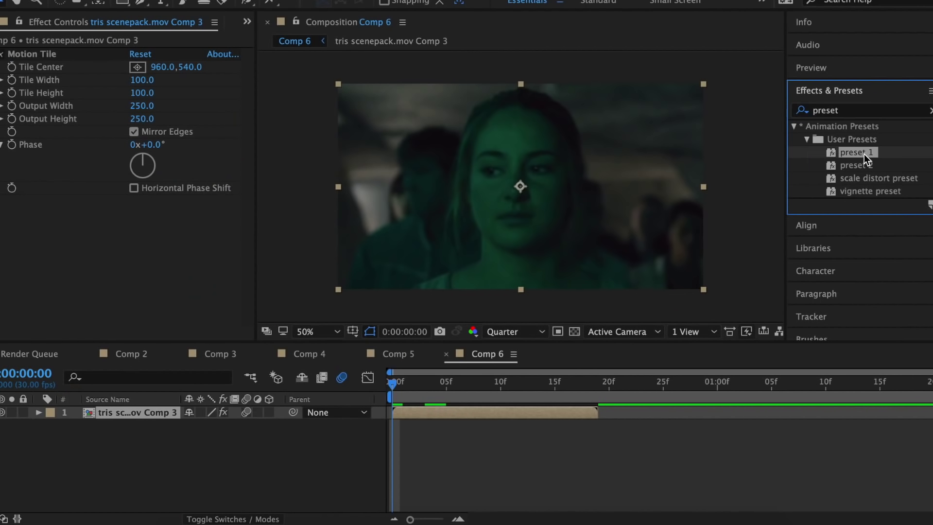
{"action": "left_click_drag", "start_coordinate": [864, 154], "coordinate": [448, 413]}
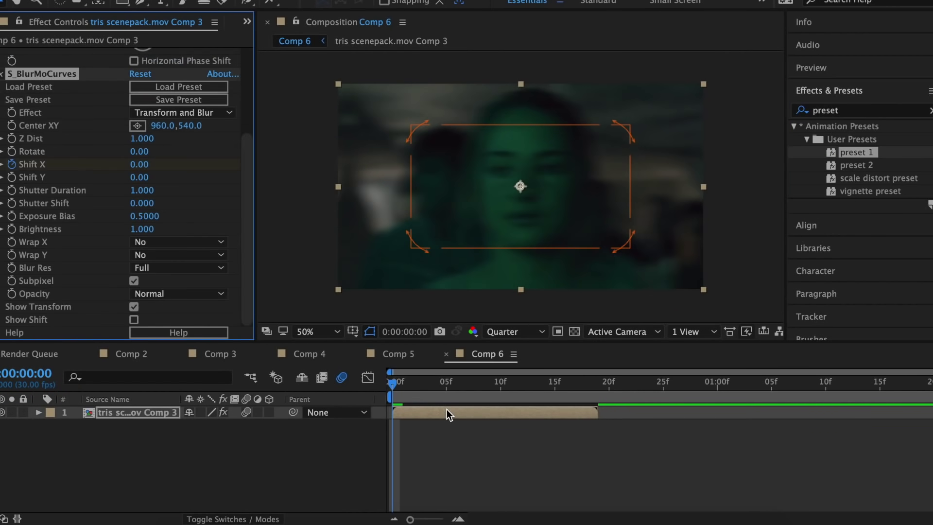
{"action": "left_click_drag", "start_coordinate": [855, 166], "coordinate": [448, 412]}
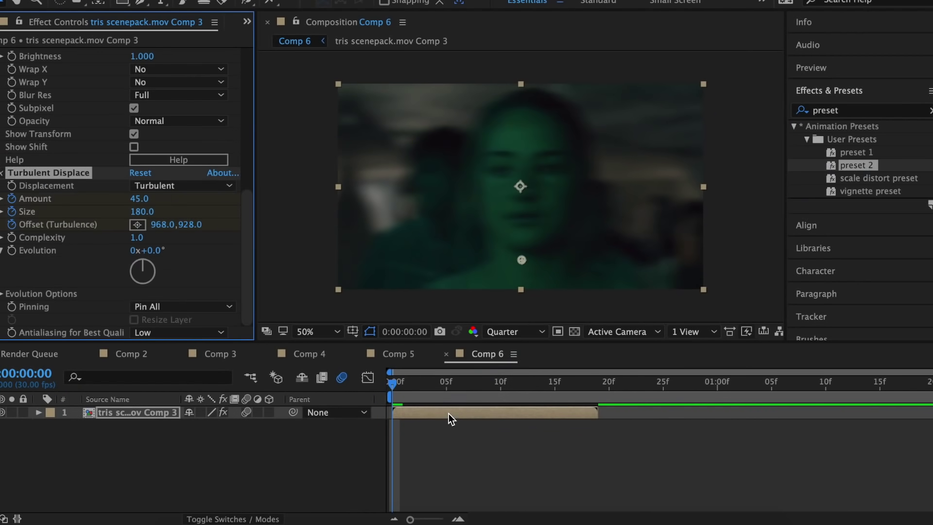